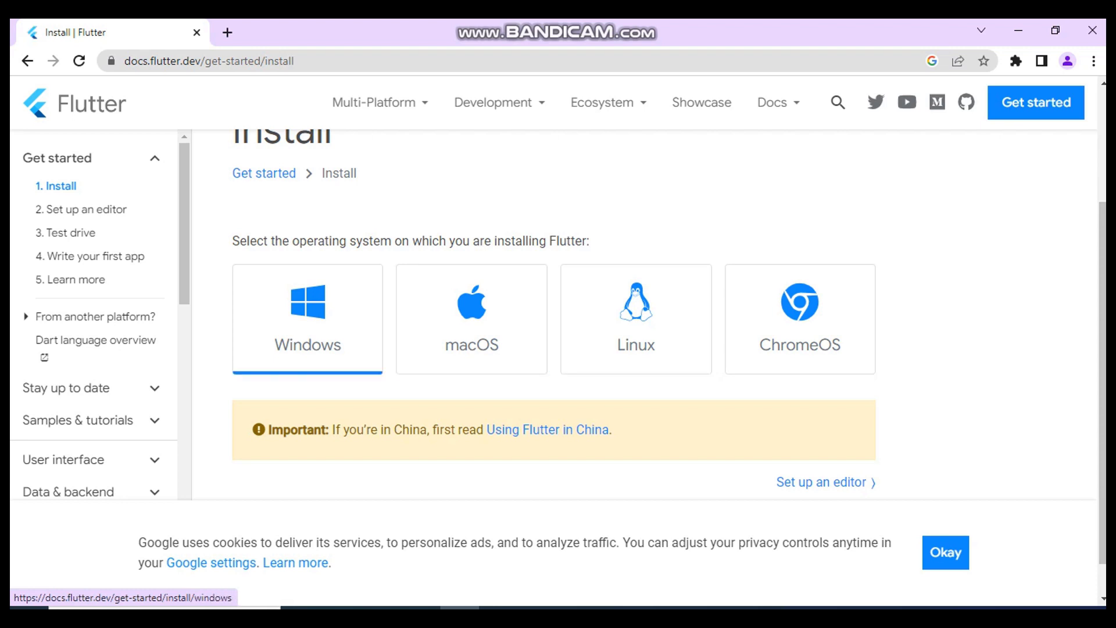
# Download flutter_windows_3.10.2-stable.zip from Flutter's Windows install page and show the downloaded file in its folder
pyautogui.click(307, 319)
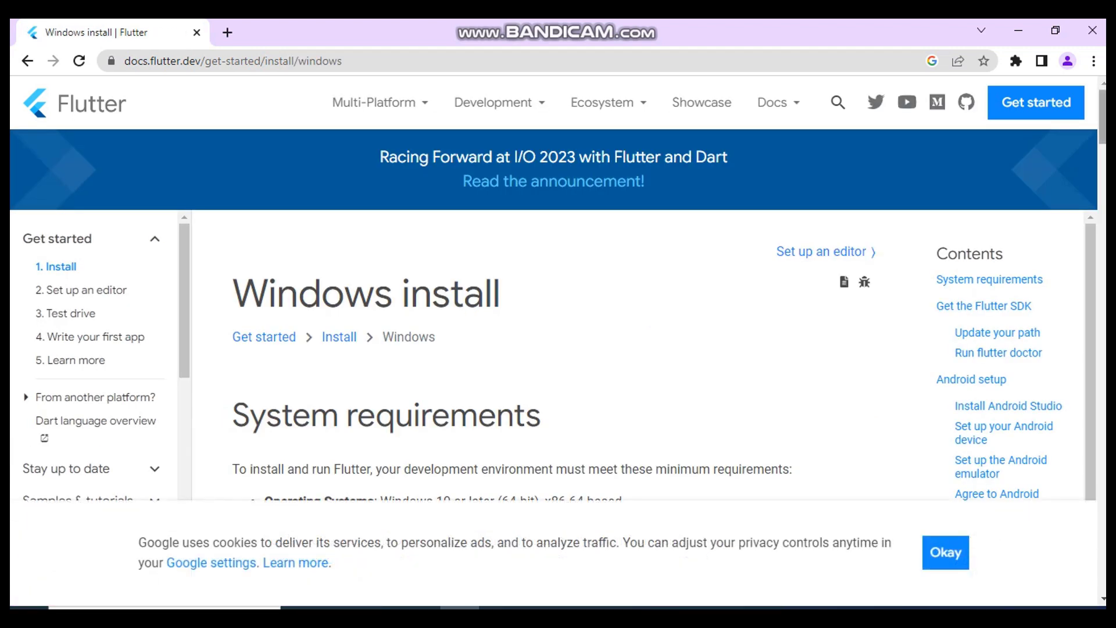
pyautogui.scroll(-9, 558, 313)
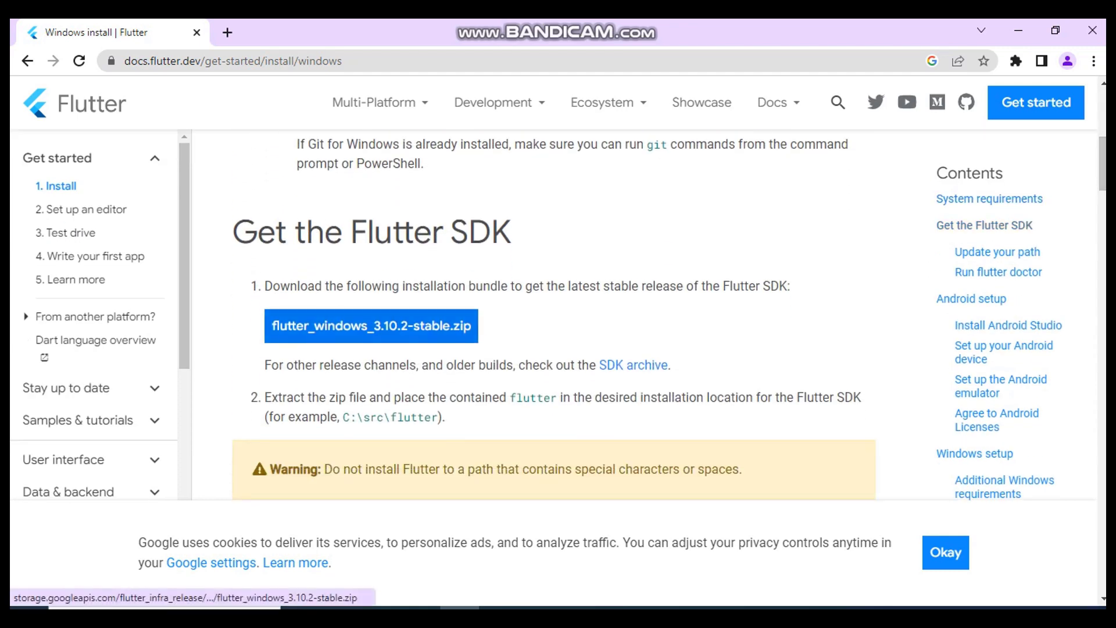
pyautogui.click(371, 326)
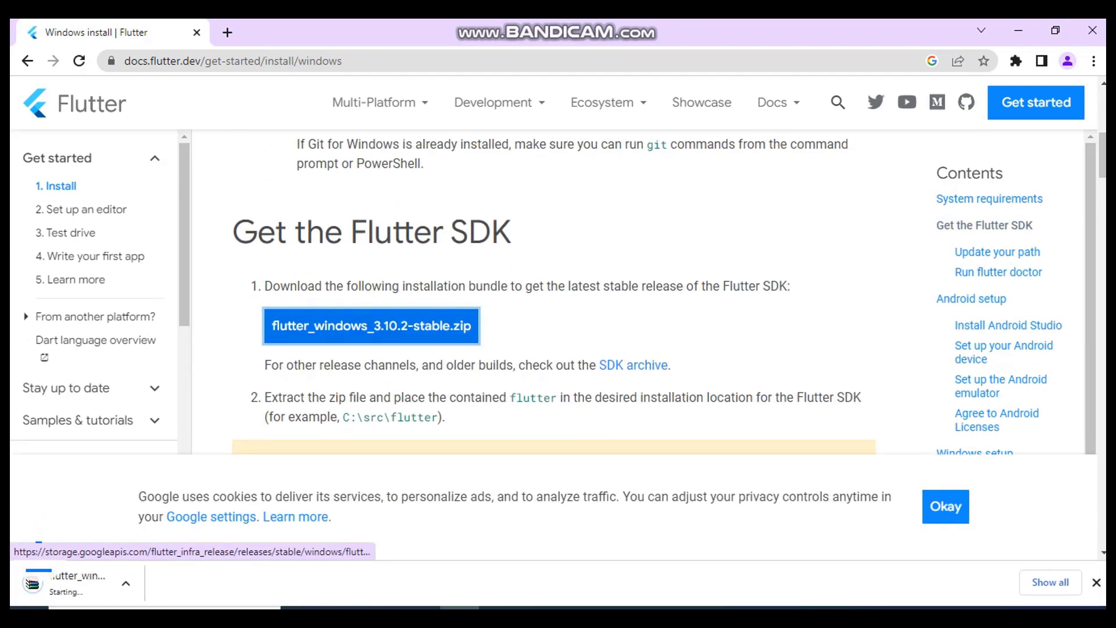
pyautogui.scroll(-3, 558, 291)
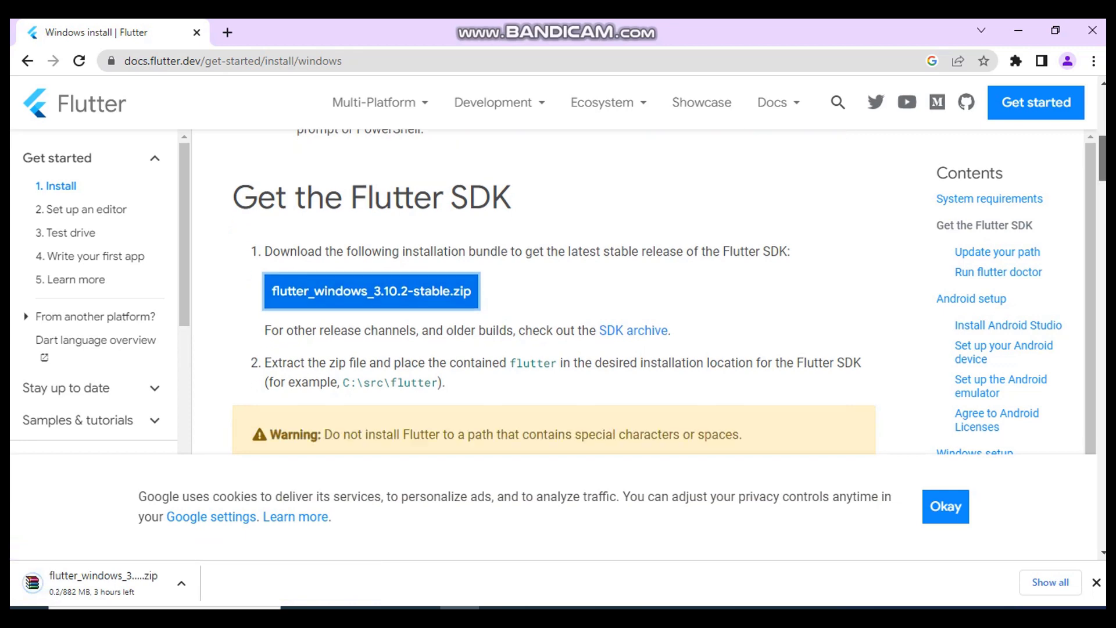
pyautogui.scroll(-2, 552, 290)
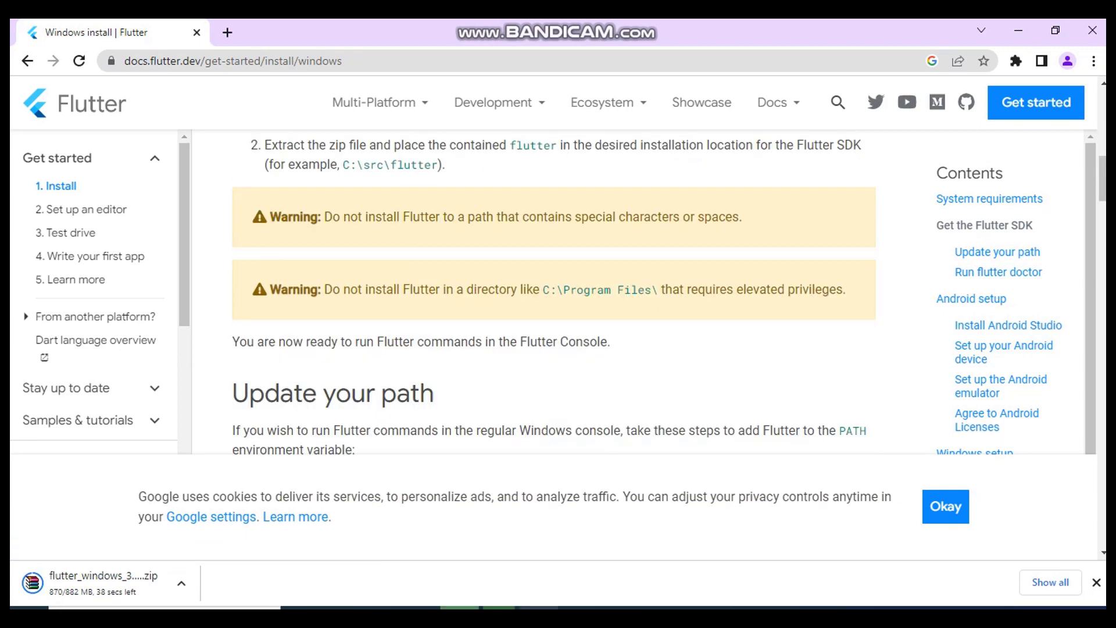
pyautogui.click(181, 583)
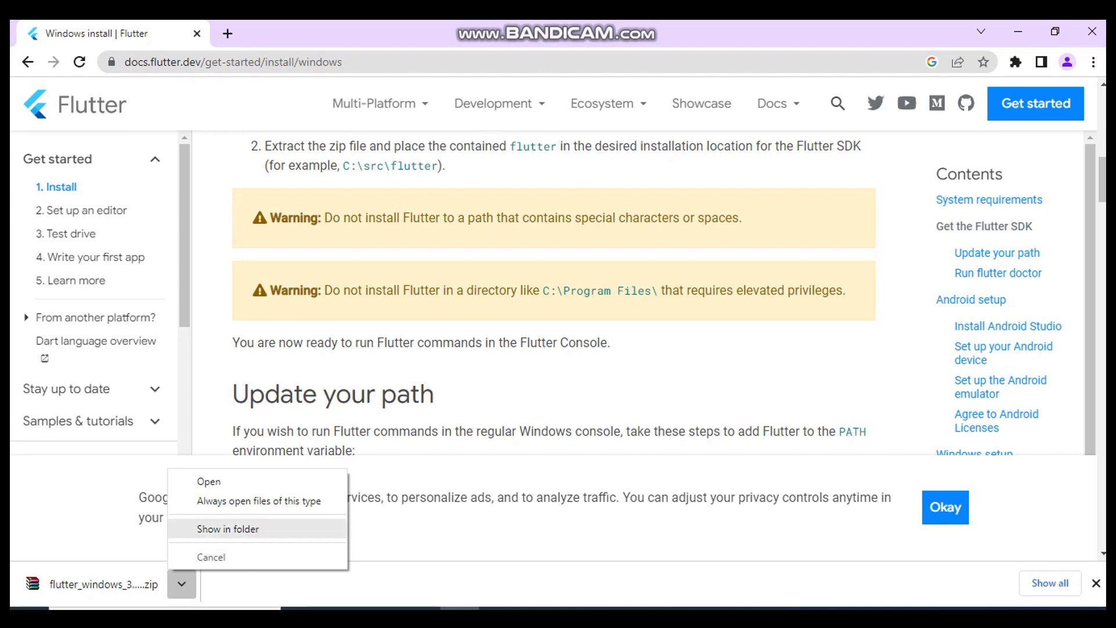
pyautogui.click(228, 528)
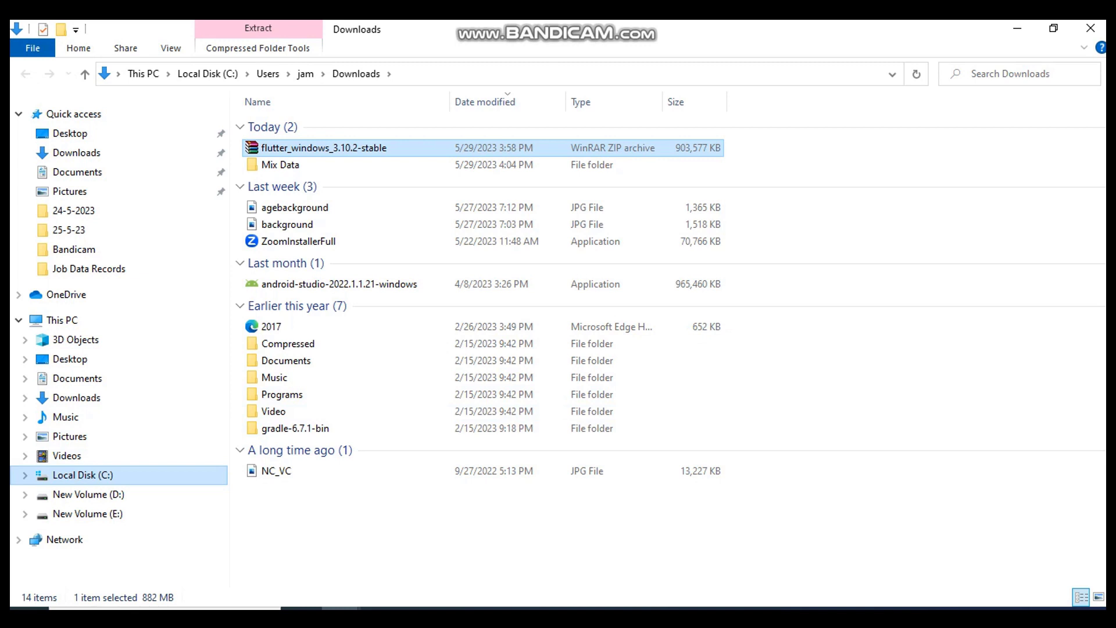
# Create a new folder named src directly on Local Disk (C:)
pyautogui.click(82, 475)
pyautogui.rightClick(377, 342)
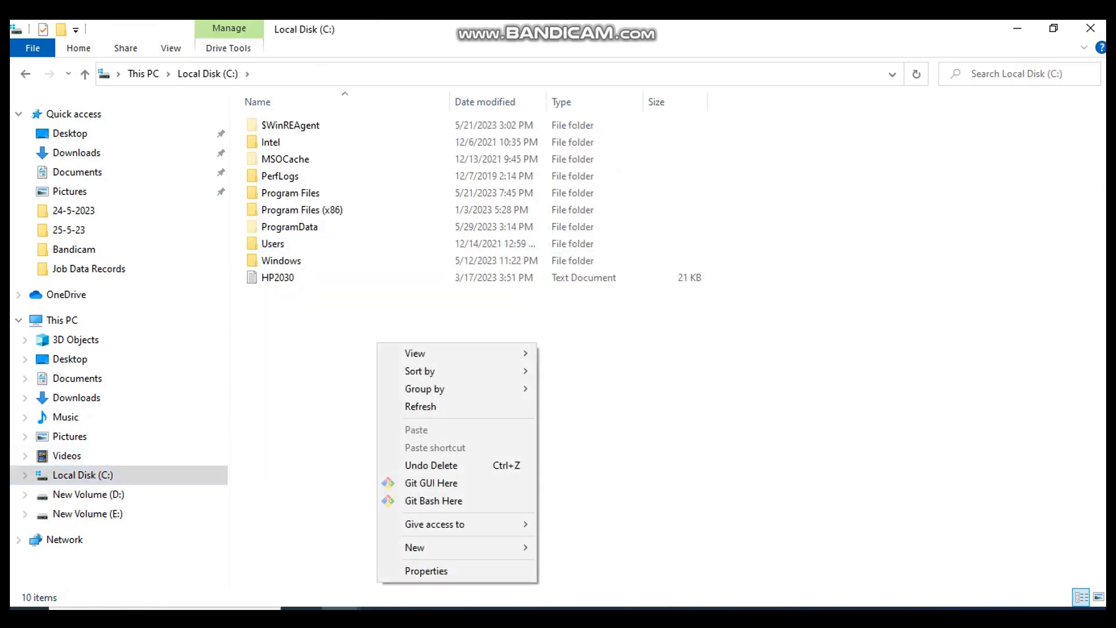
pyautogui.moveTo(465, 547)
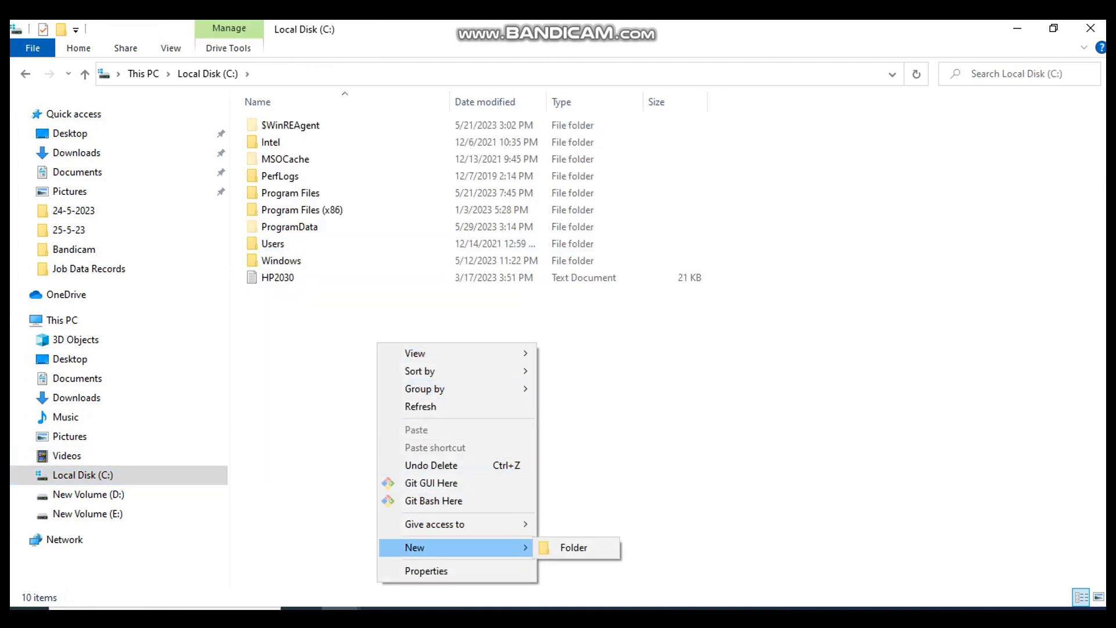
pyautogui.click(581, 547)
pyautogui.write('s')
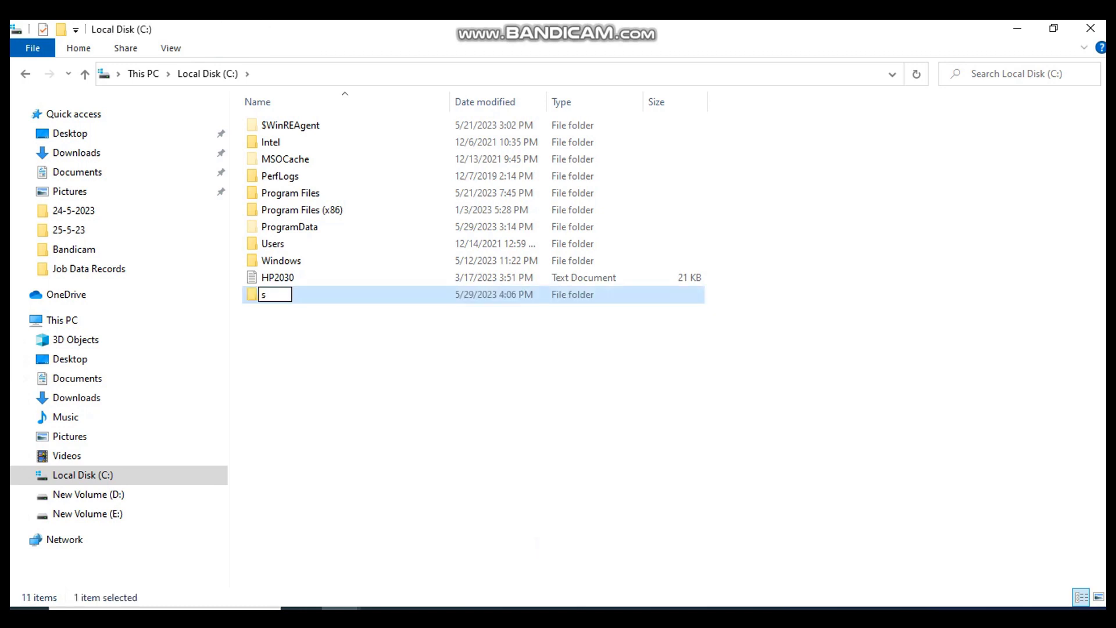
pyautogui.write('rc')
pyautogui.press('Return')
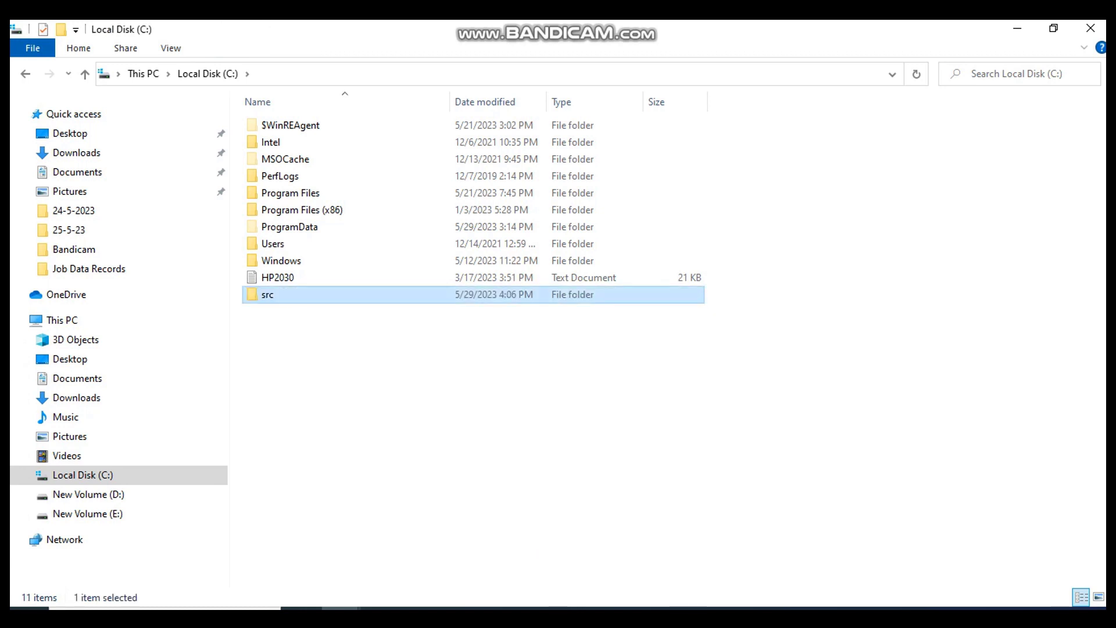
# Extract the flutter_windows_3.10.2-stable archive from Downloads into the C:\src folder
pyautogui.click(76, 398)
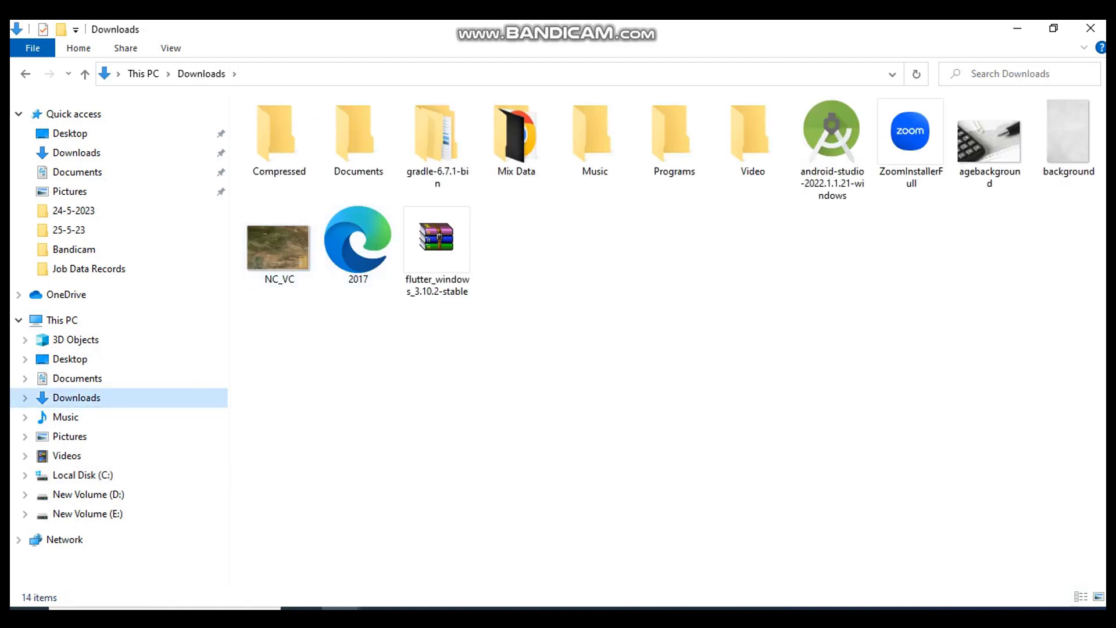
pyautogui.click(437, 247)
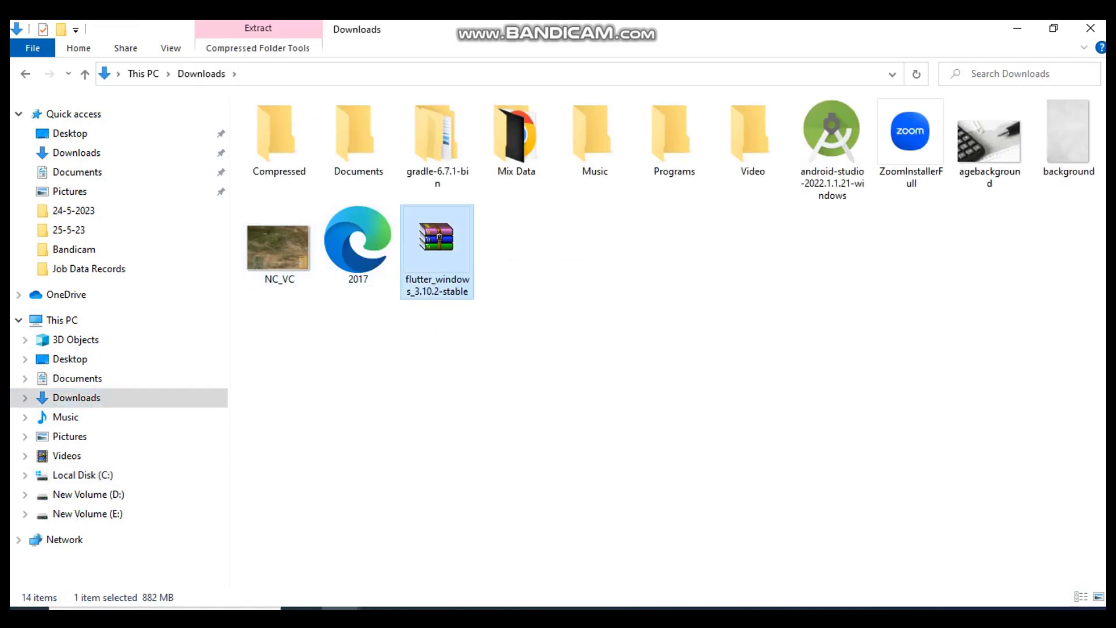
pyautogui.rightClick(437, 247)
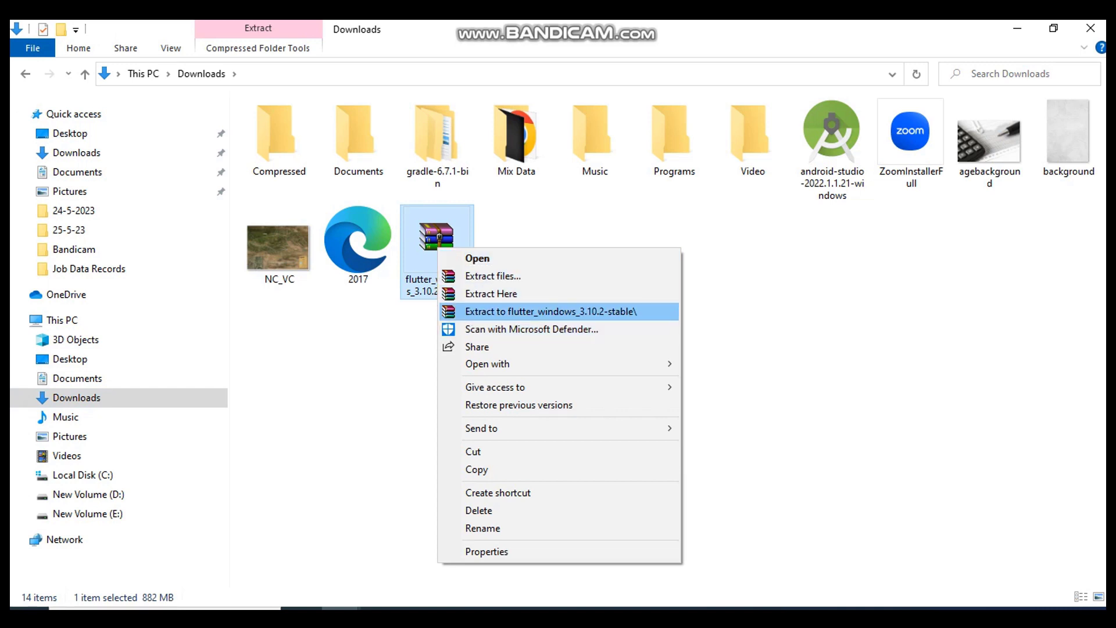
pyautogui.click(493, 275)
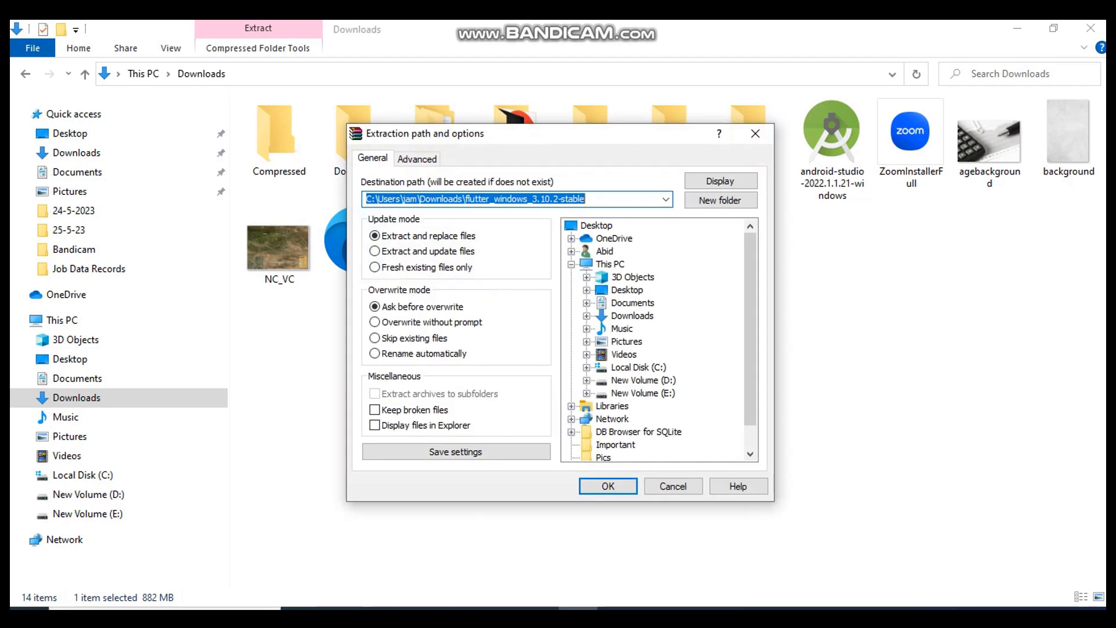
pyautogui.click(587, 367)
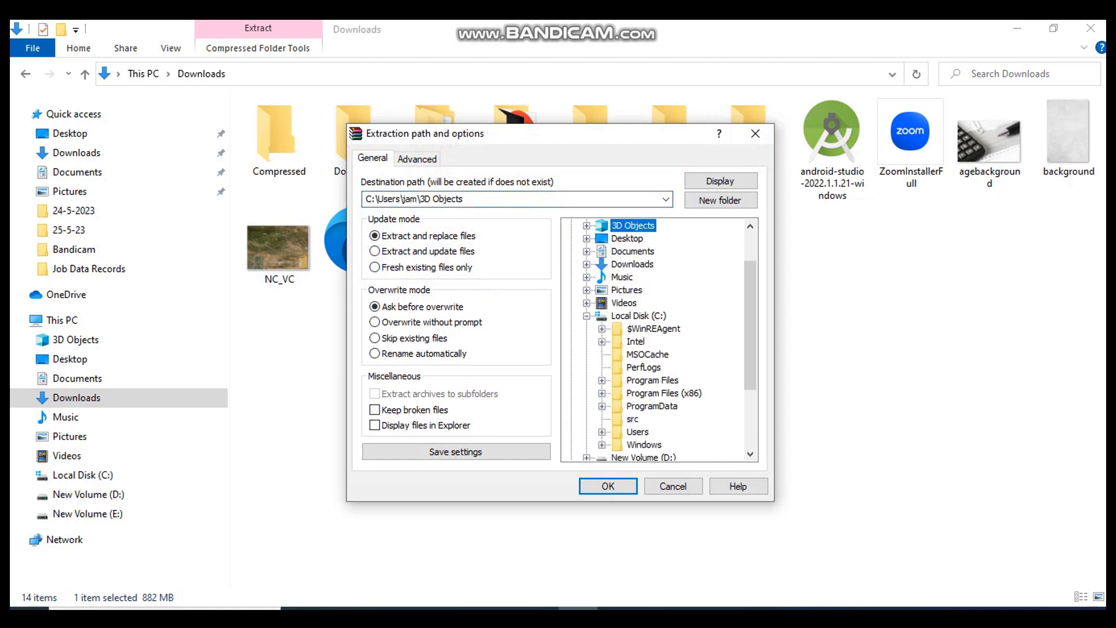
pyautogui.click(633, 419)
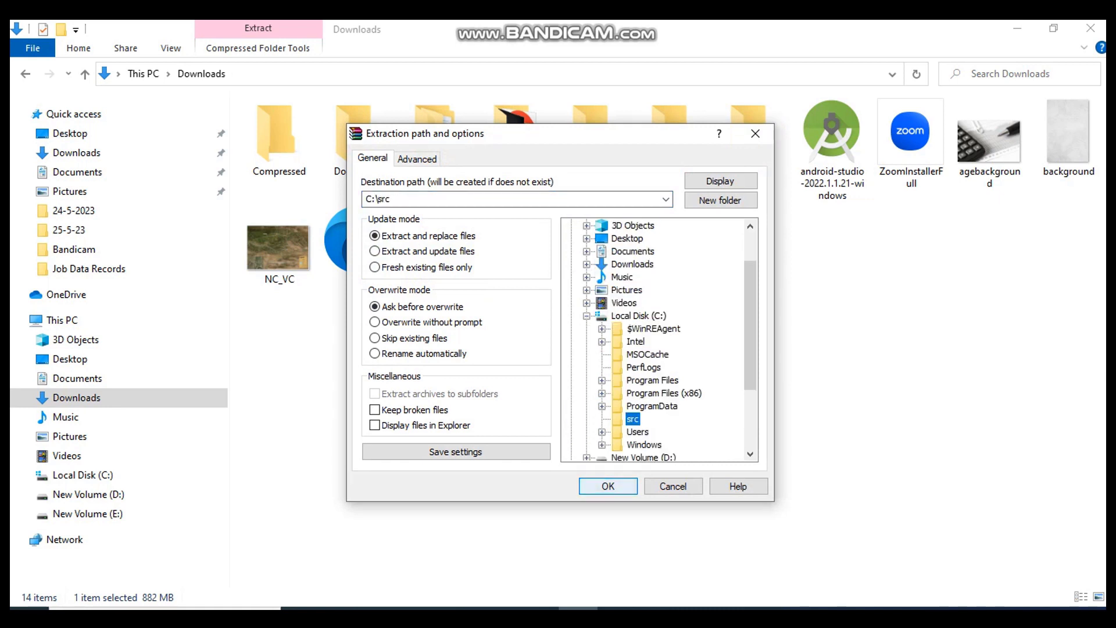
pyautogui.click(608, 486)
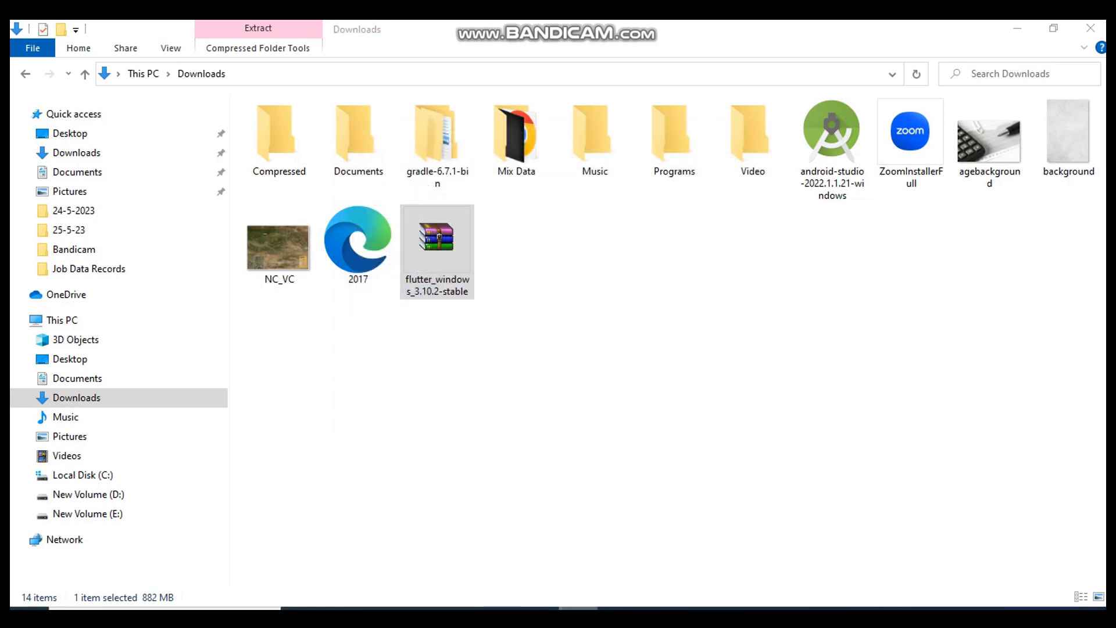
pyautogui.moveTo(578, 608)
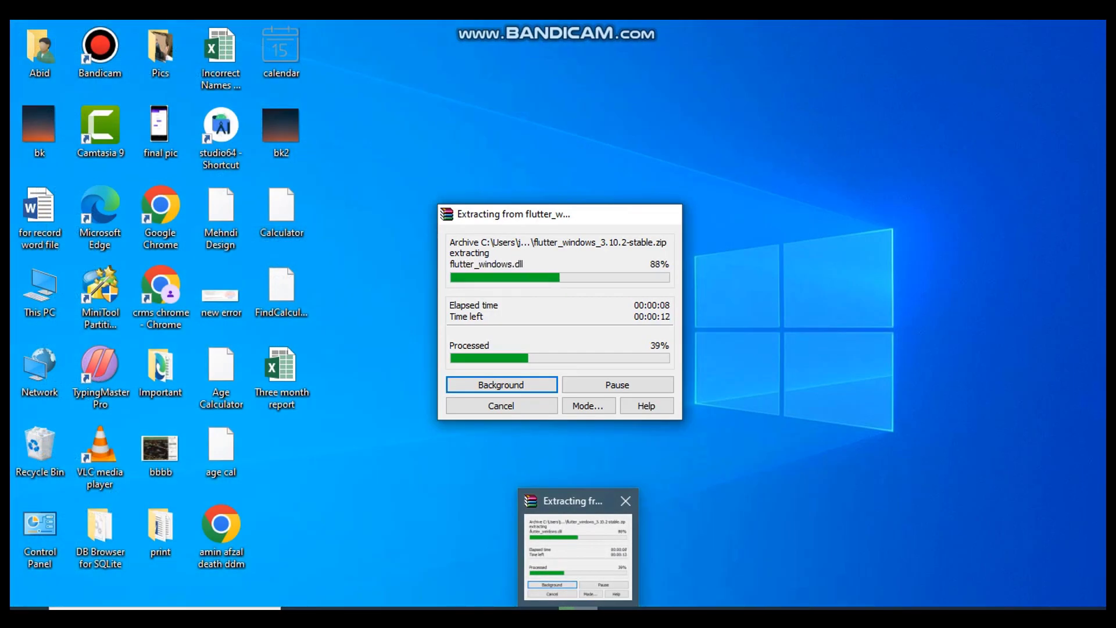
pyautogui.click(578, 552)
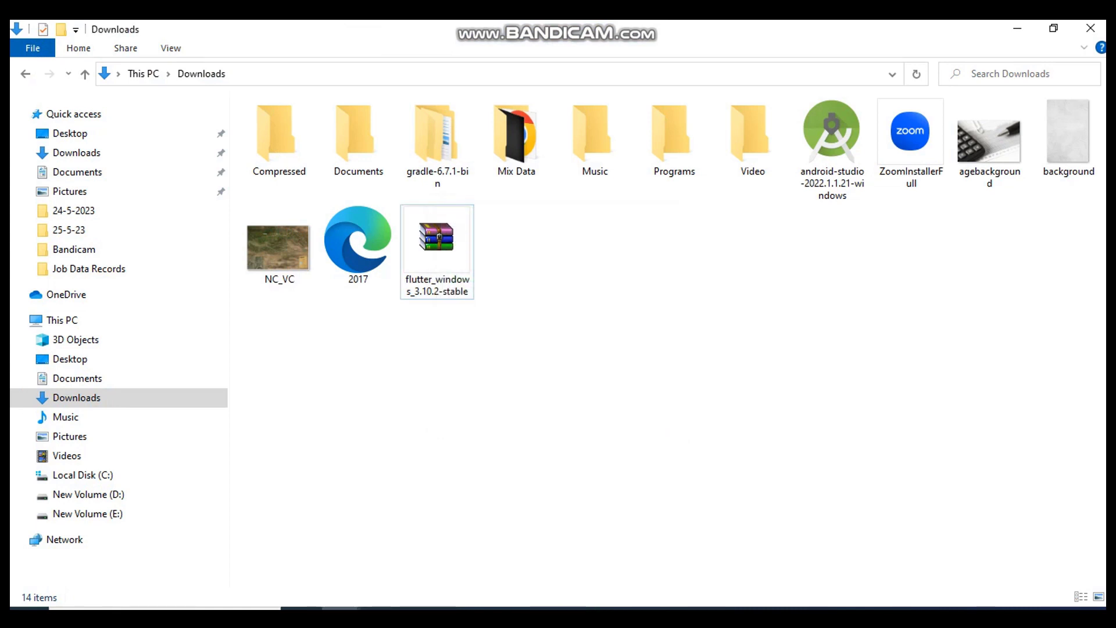
# Go to the bin folder inside the extracted flutter folder and copy its path, C:\src\flutter\bin
pyautogui.click(83, 475)
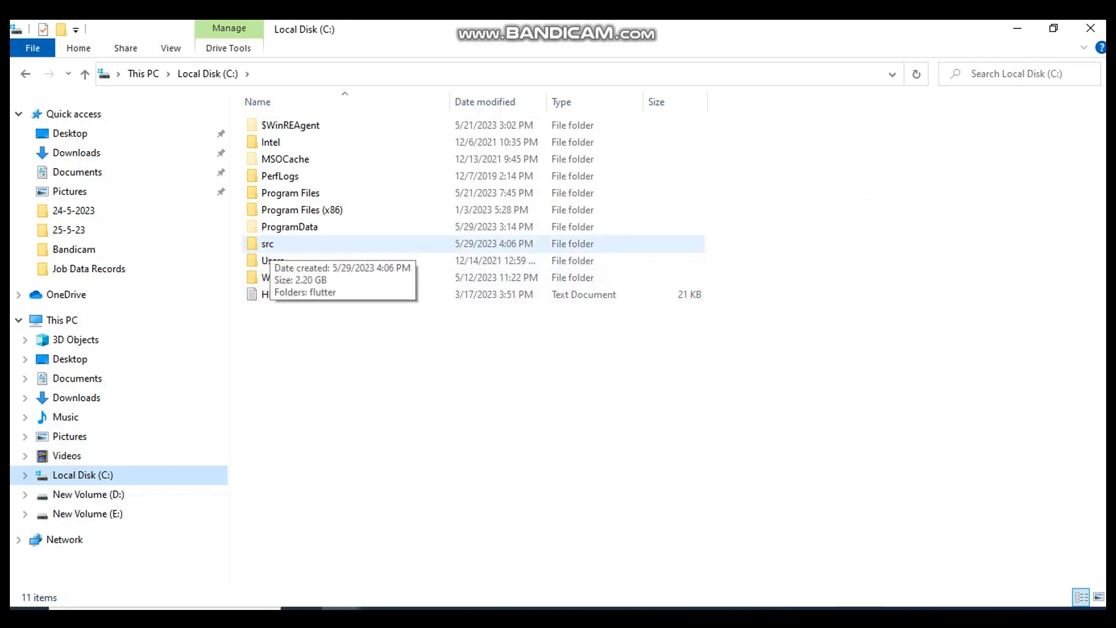
pyautogui.doubleClick(267, 244)
pyautogui.doubleClick(274, 125)
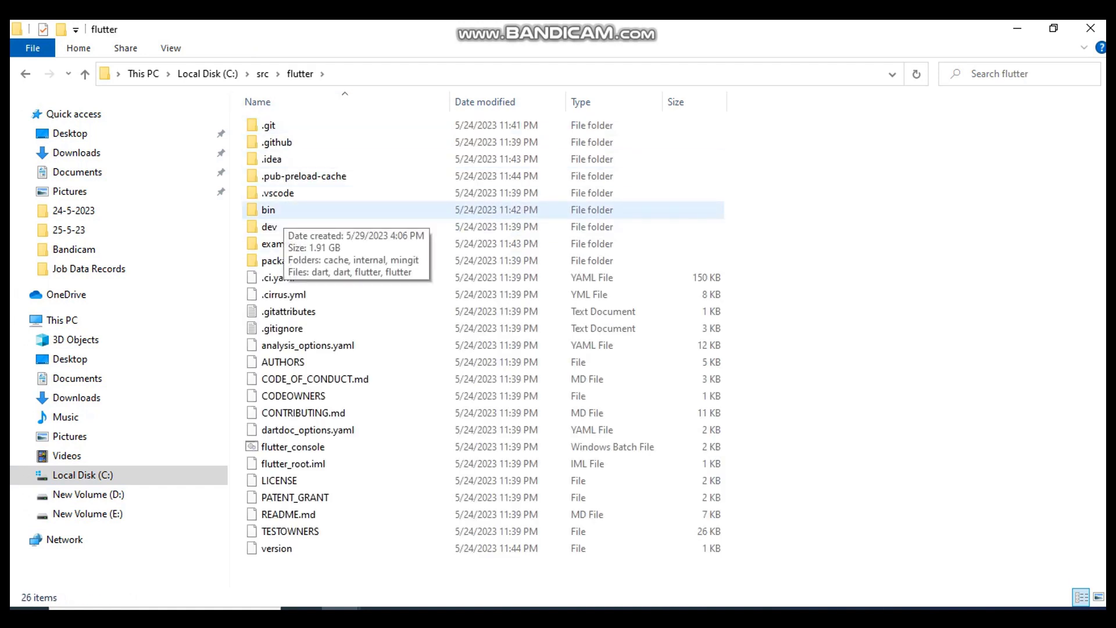
pyautogui.doubleClick(278, 211)
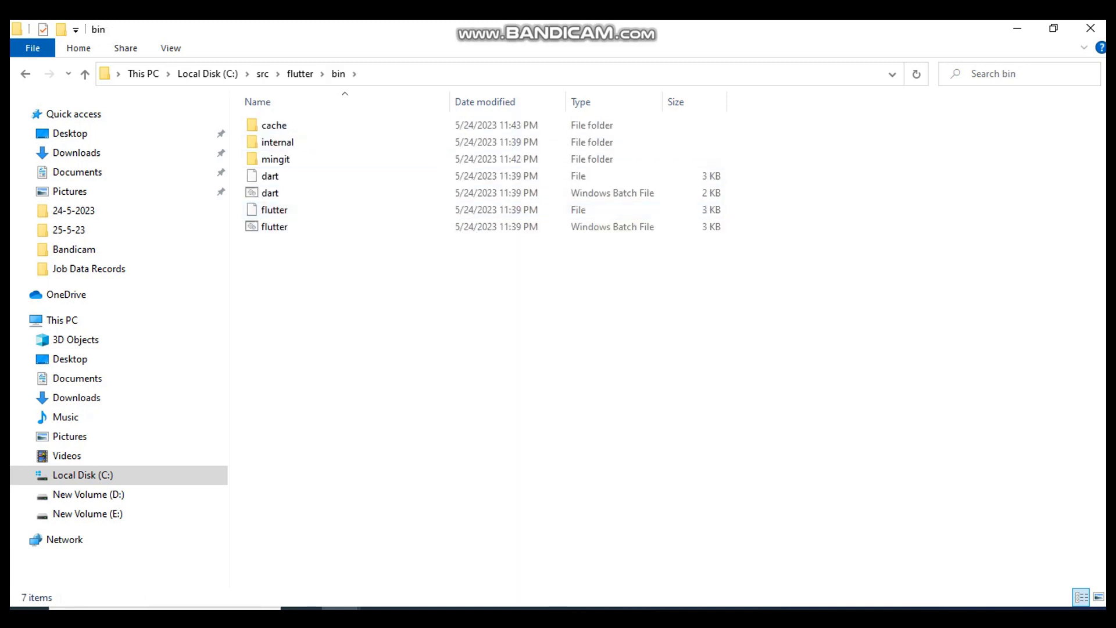
pyautogui.click(465, 74)
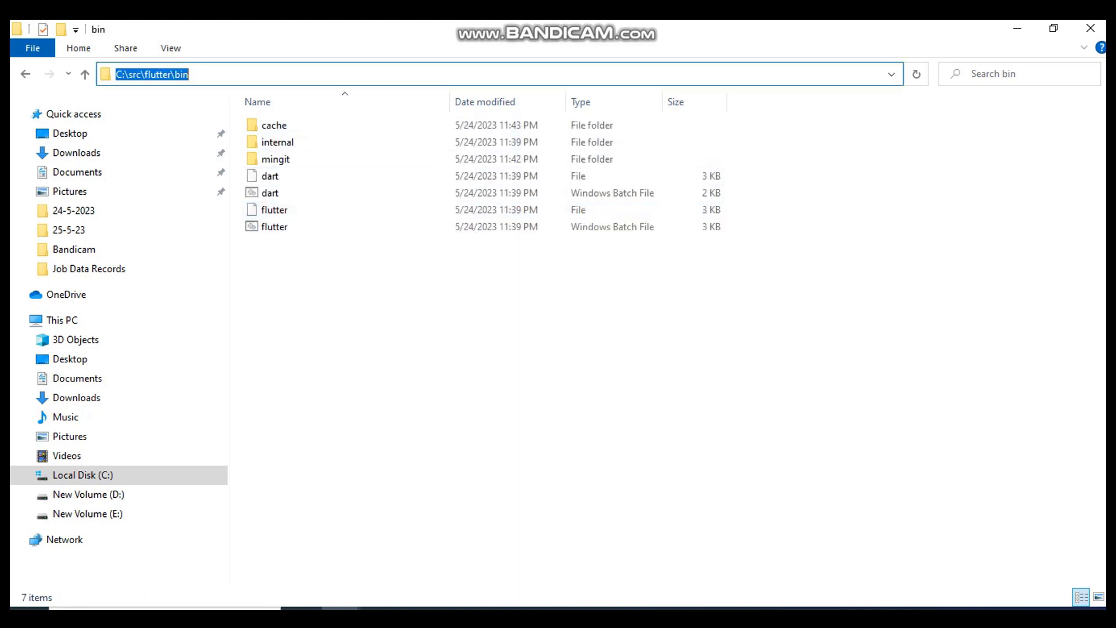
pyautogui.rightClick(166, 77)
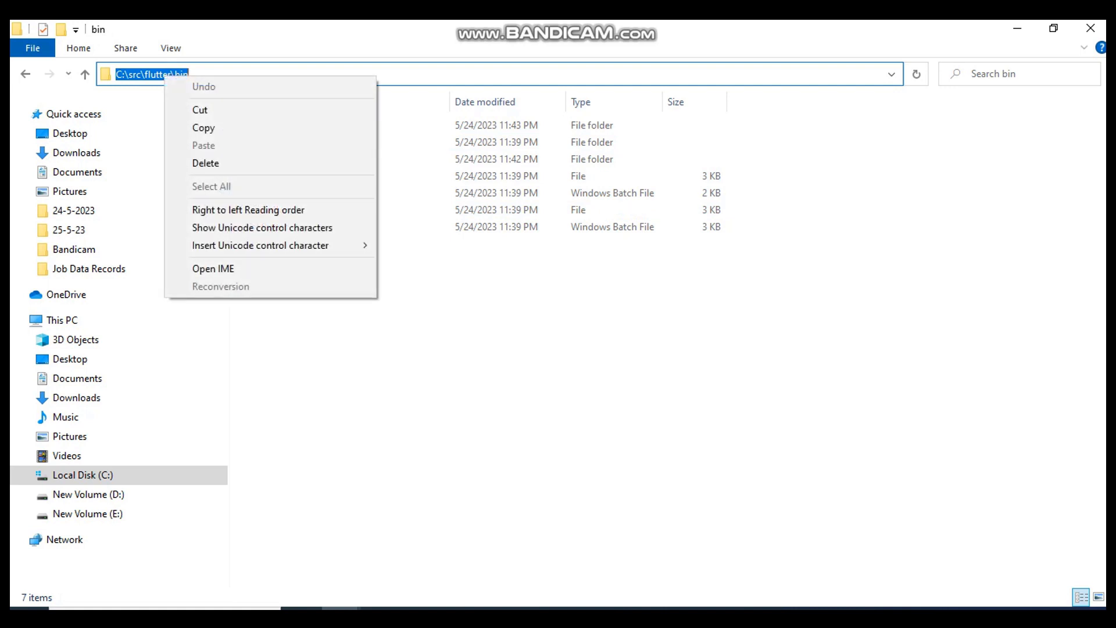
pyautogui.click(198, 127)
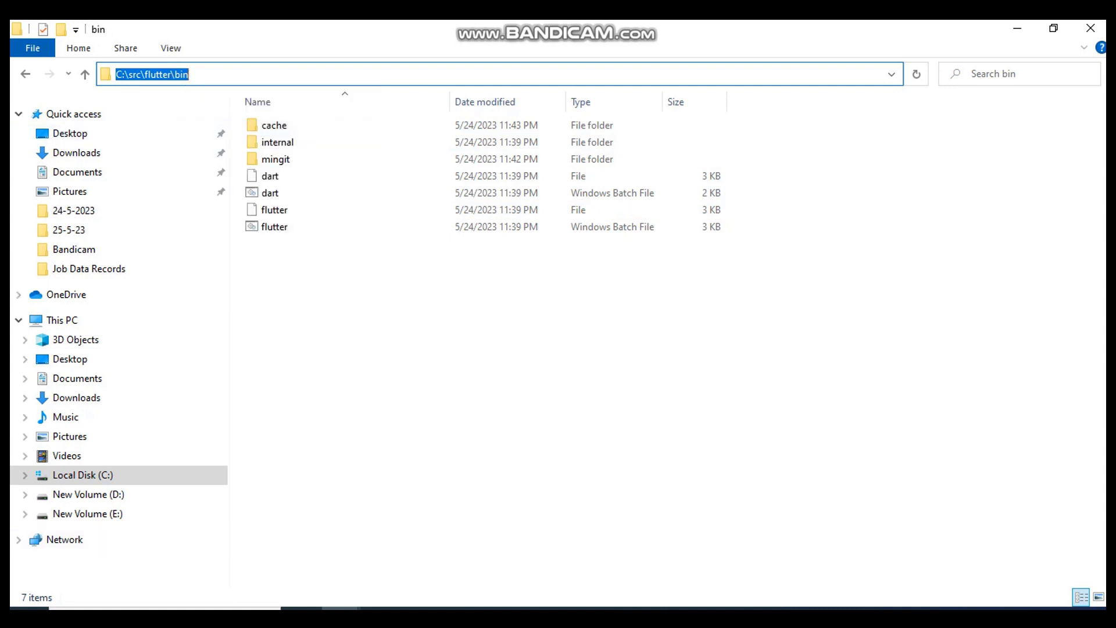
# Open the system environment variables settings and open the user Path variable for editing
pyautogui.click(163, 609)
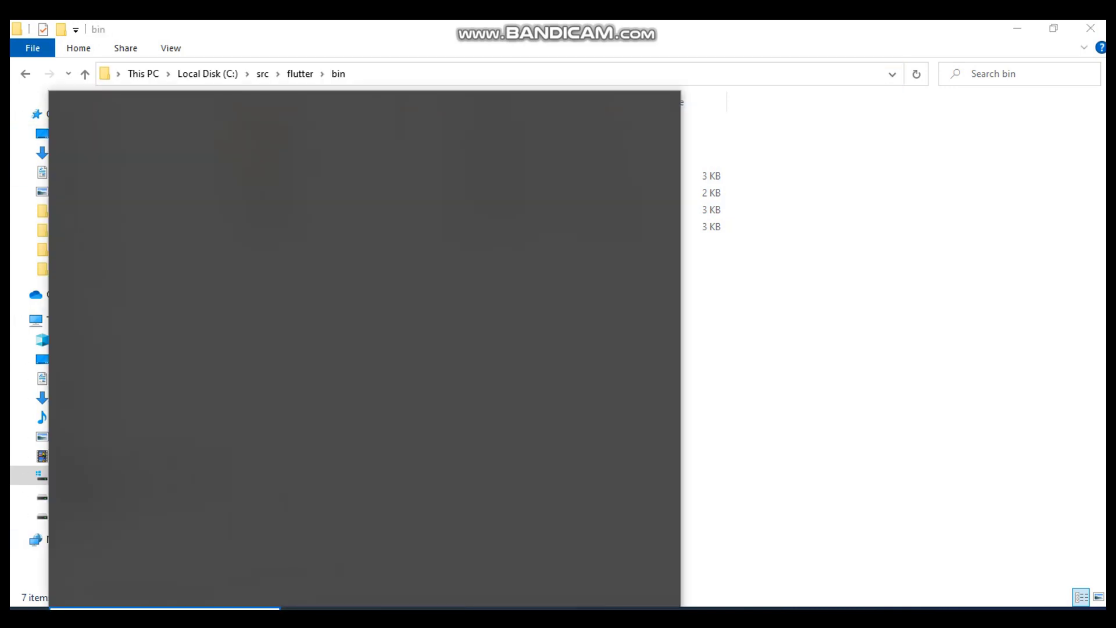
pyautogui.write('e')
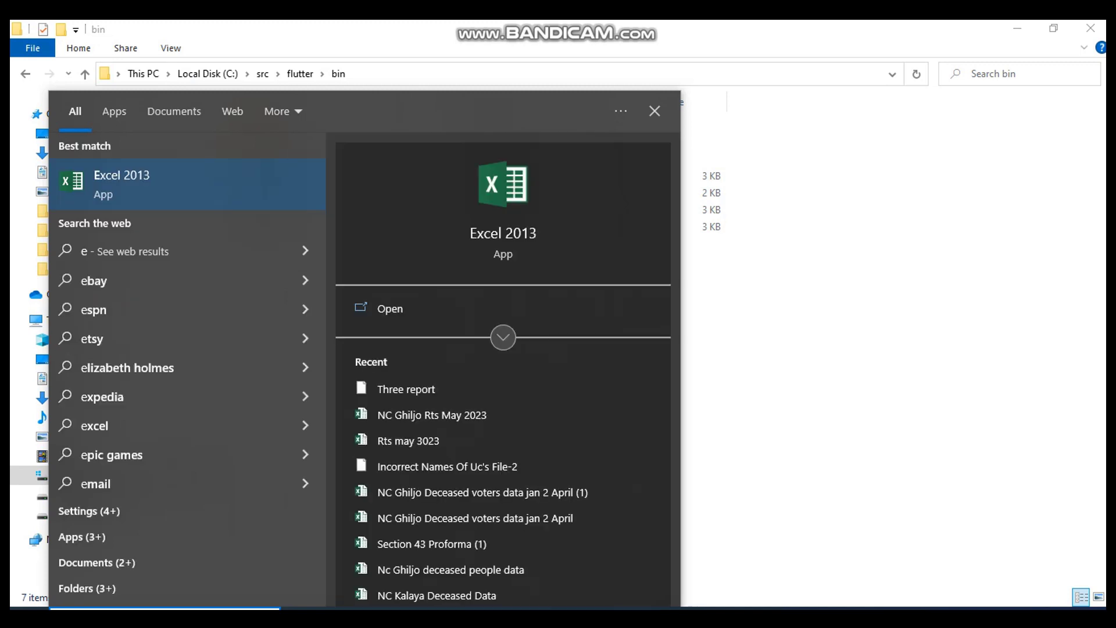
pyautogui.write('n')
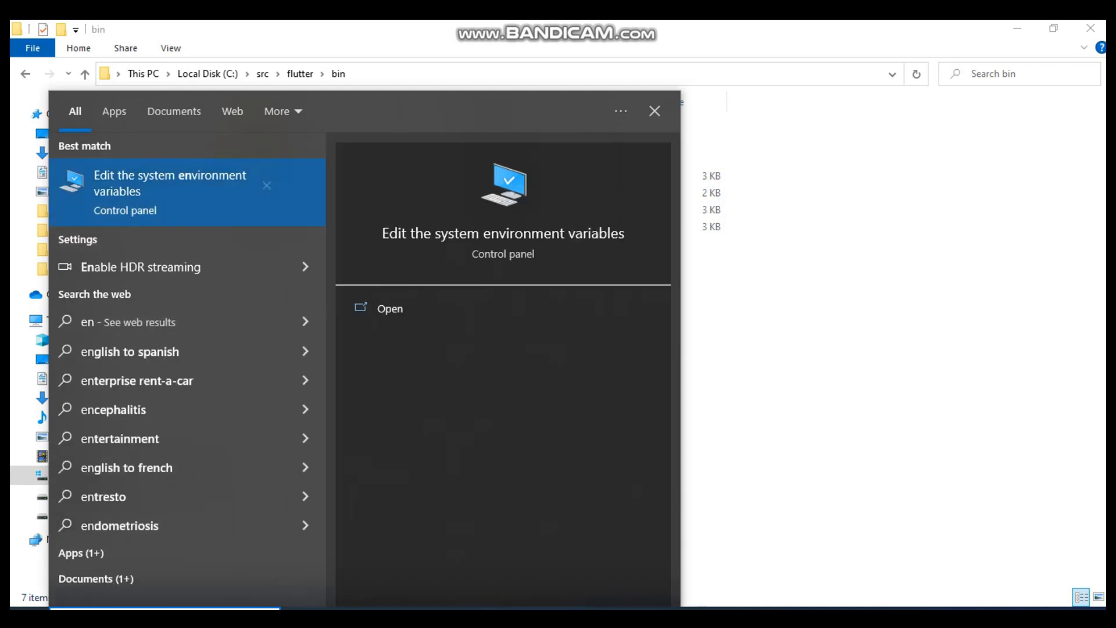
pyautogui.press('Return')
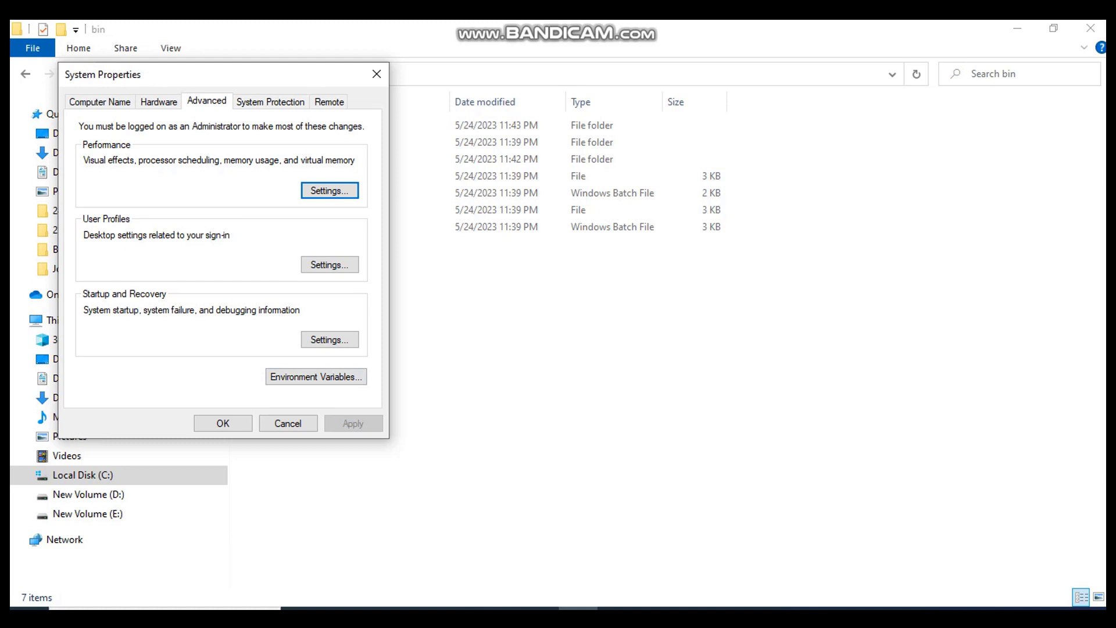
pyautogui.click(316, 376)
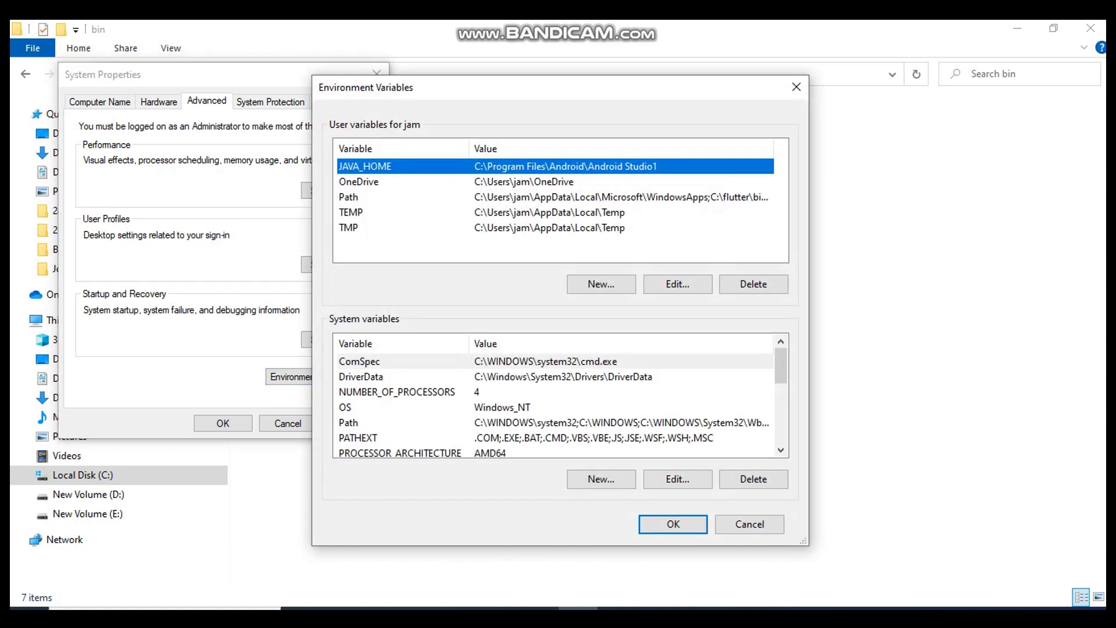
pyautogui.doubleClick(349, 197)
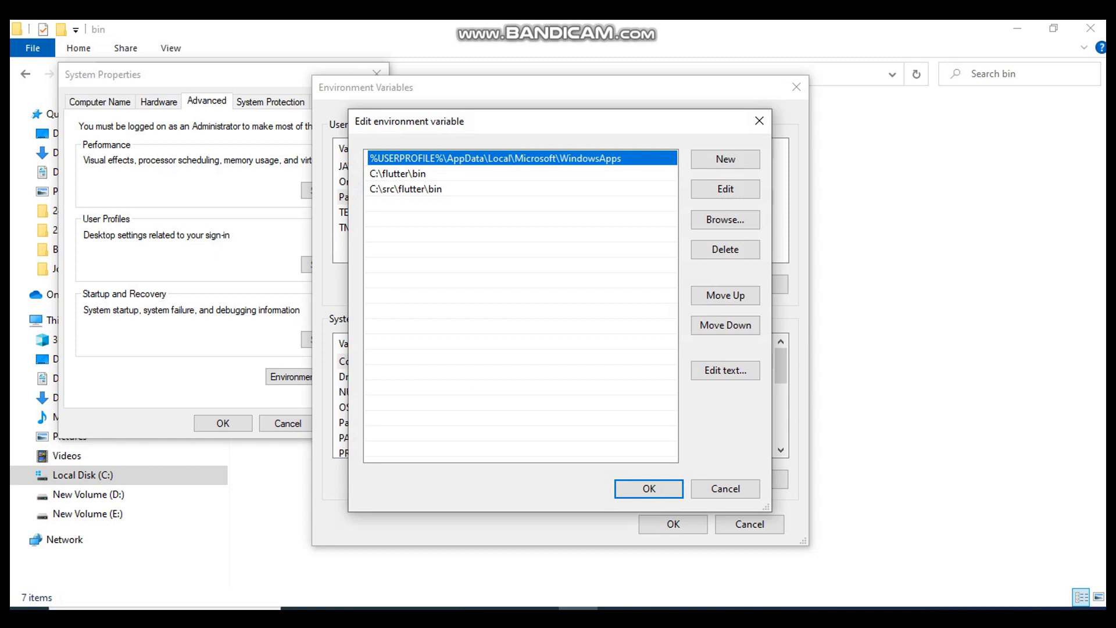
# Delete the existing C:\flutter\bin and C:\src\flutter\bin entries from the user Path variable
pyautogui.click(398, 174)
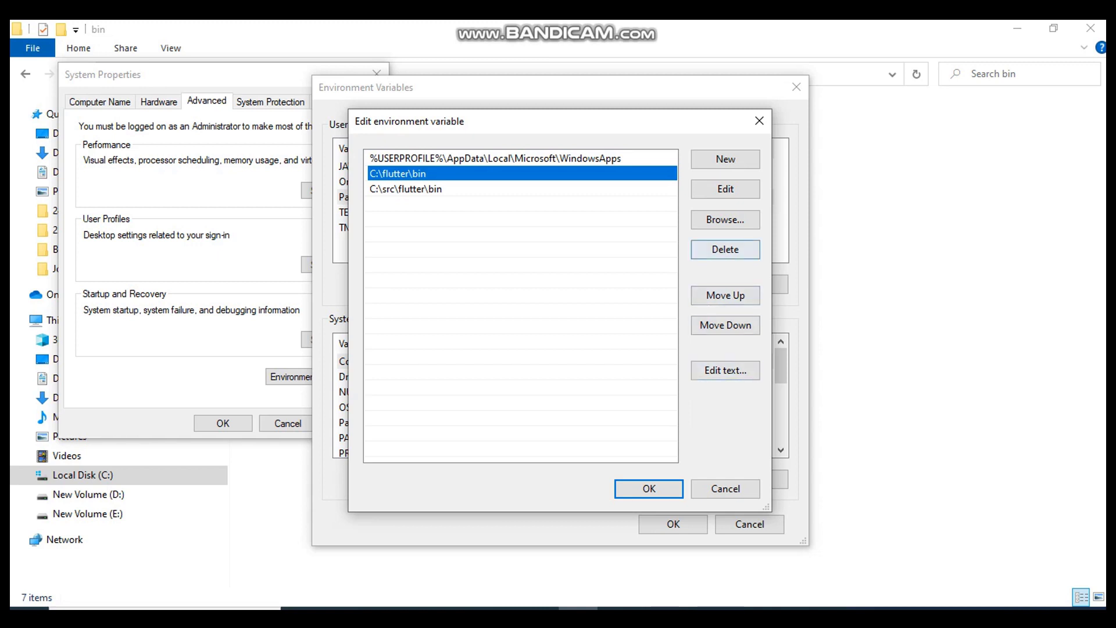
pyautogui.click(725, 249)
pyautogui.click(405, 174)
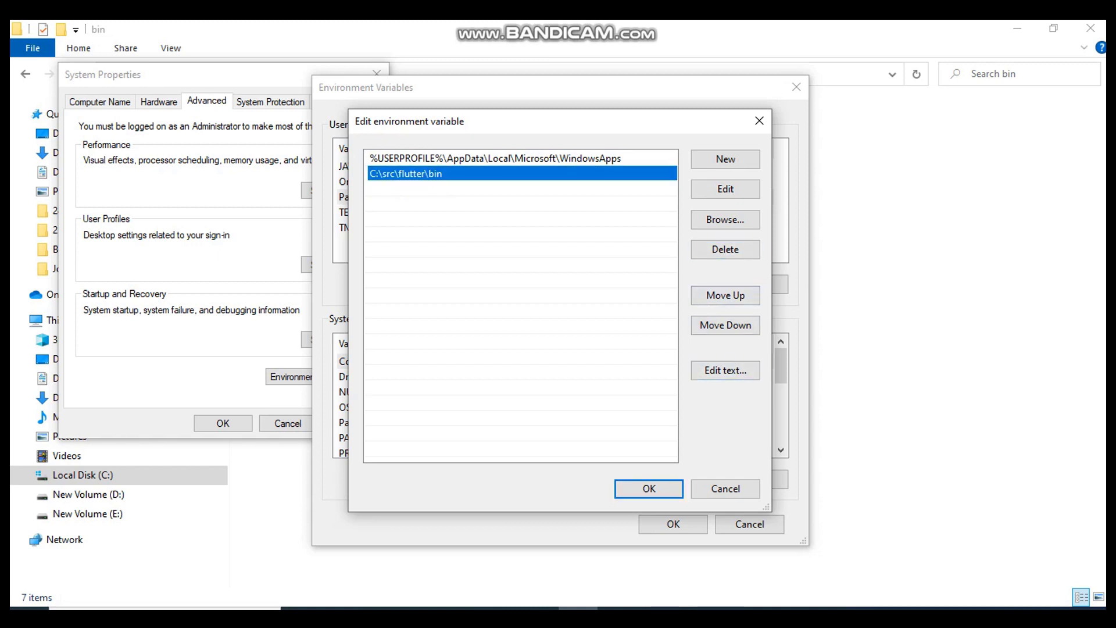
pyautogui.click(725, 249)
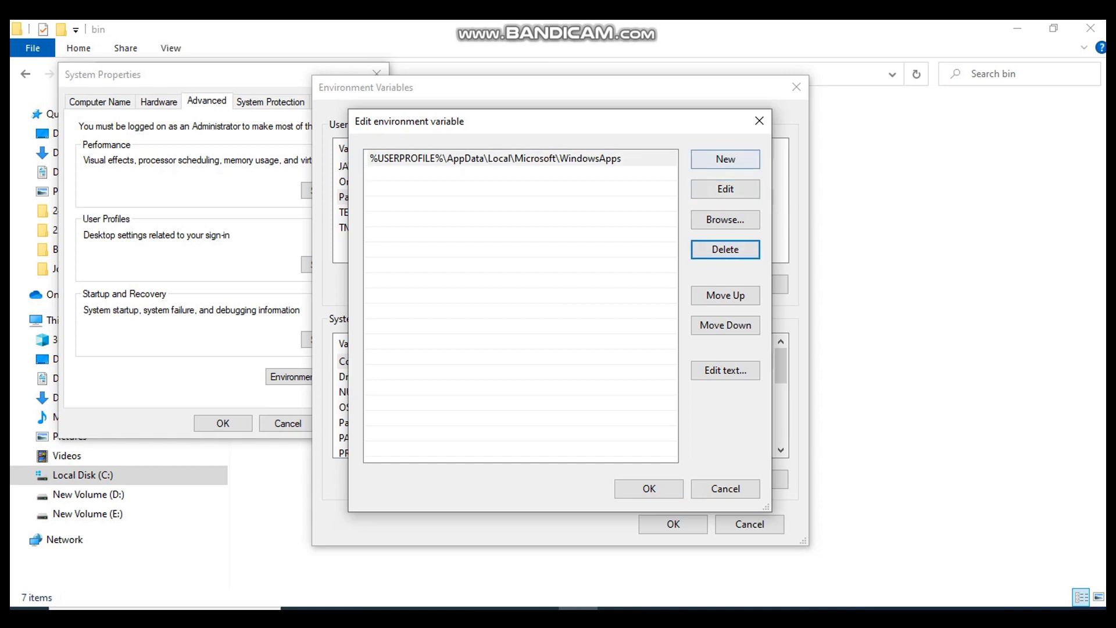
# Add C:\src\flutter\bin as a new entry in the user Path variable and confirm all open system settings dialogs
pyautogui.click(725, 158)
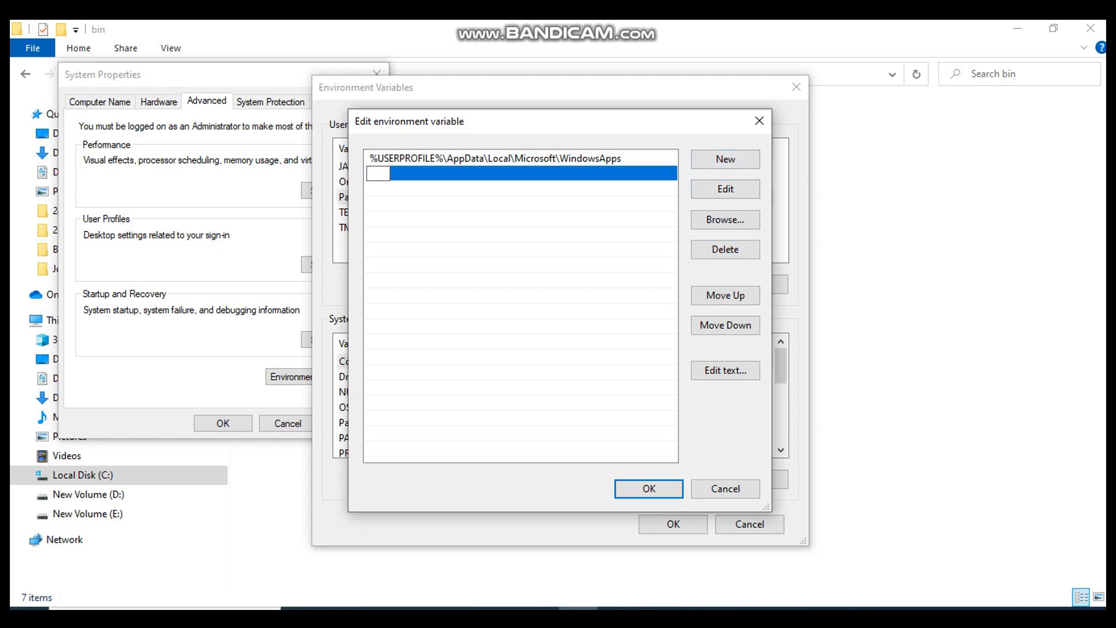
pyautogui.hotkey('ctrl', 'v')
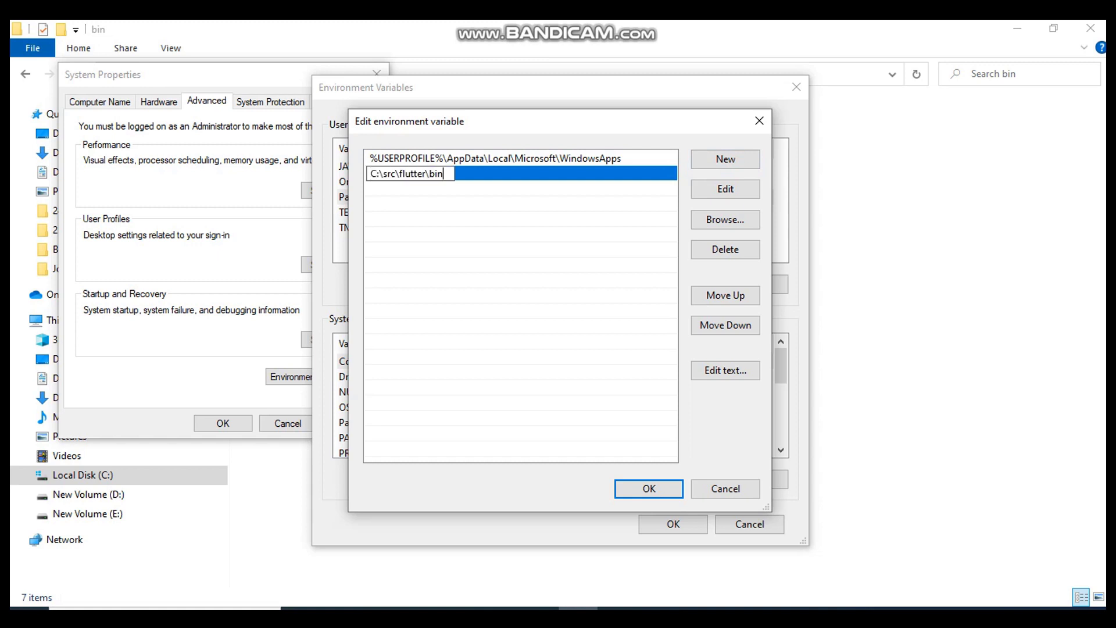
pyautogui.press('Return')
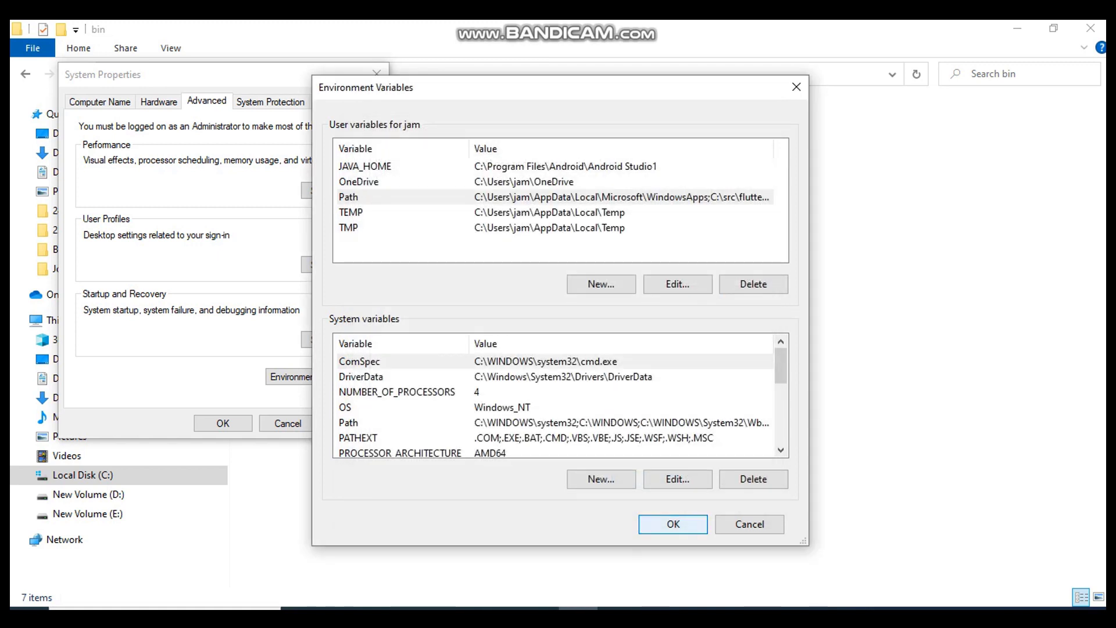
pyautogui.press('Return')
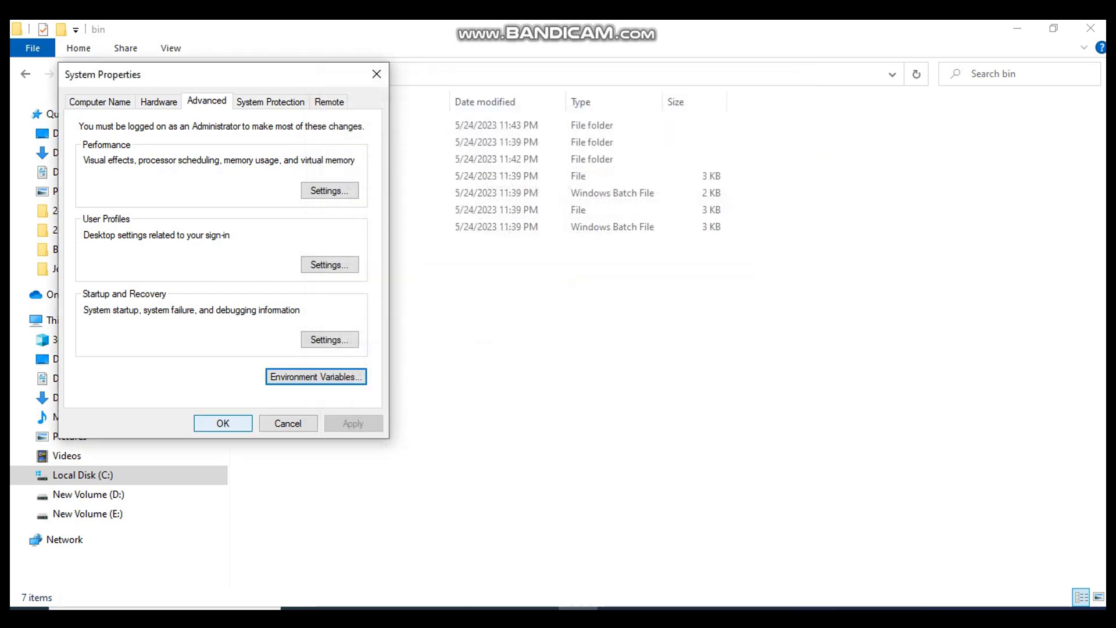
pyautogui.click(223, 423)
# Switch to Chrome and search Google for "download visual studio code"
pyautogui.click(459, 608)
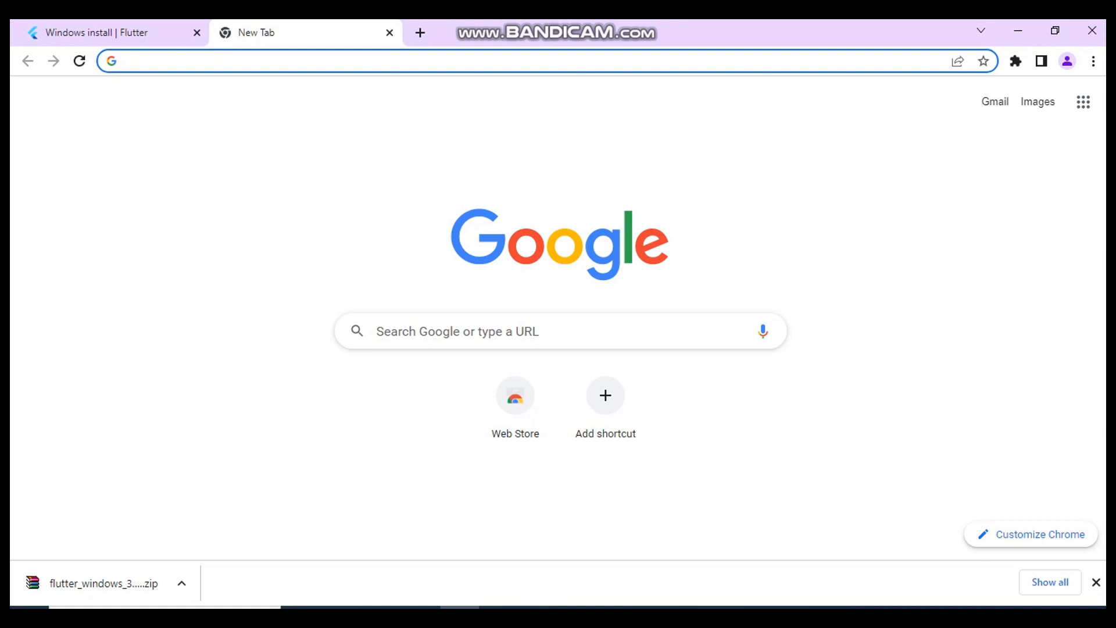
pyautogui.click(453, 331)
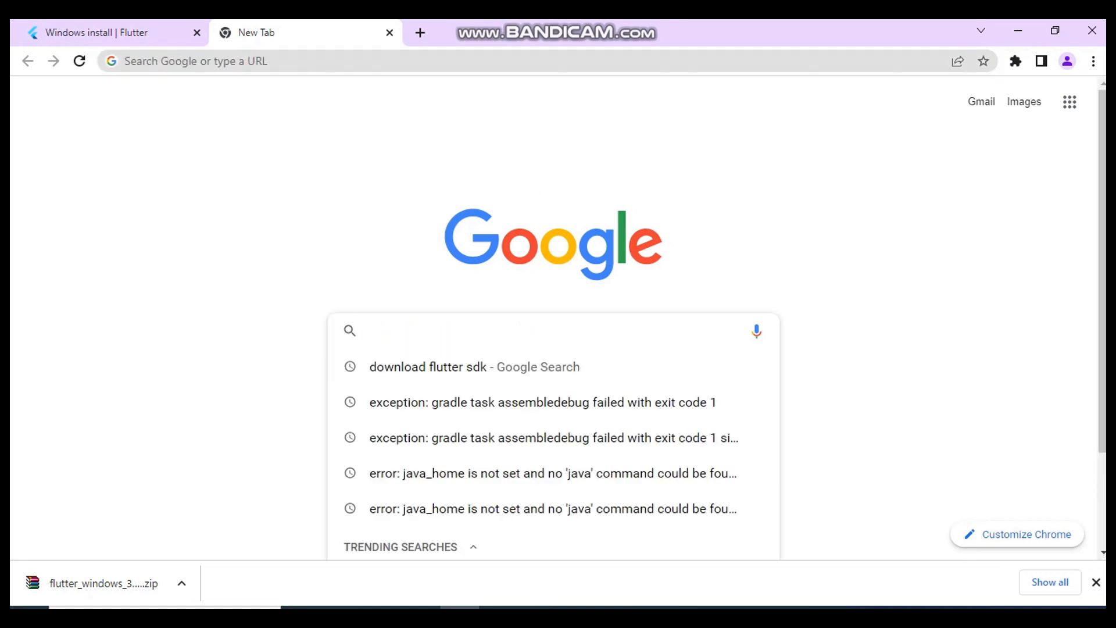
pyautogui.write('Dow')
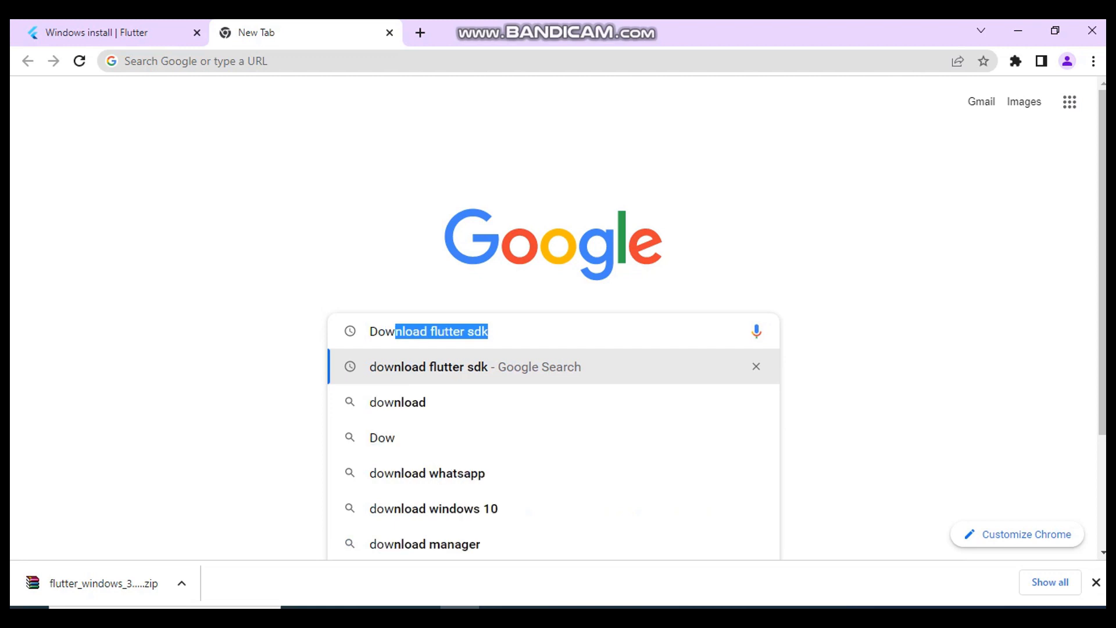
pyautogui.write('l')
pyautogui.press('Down')
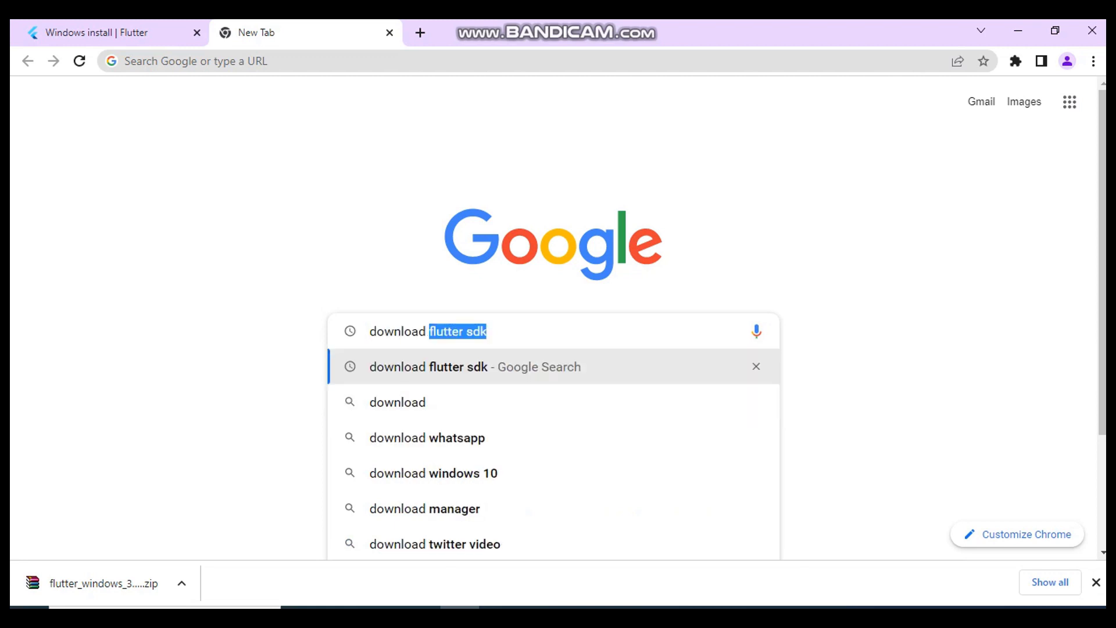
pyautogui.write('viso')
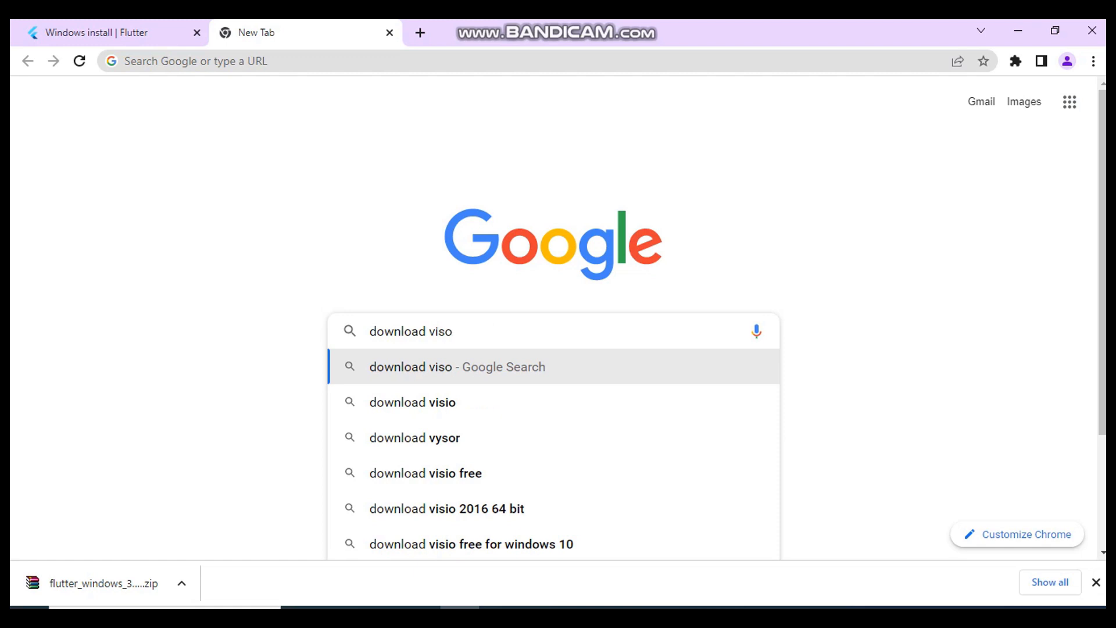
pyautogui.press('BackSpace')
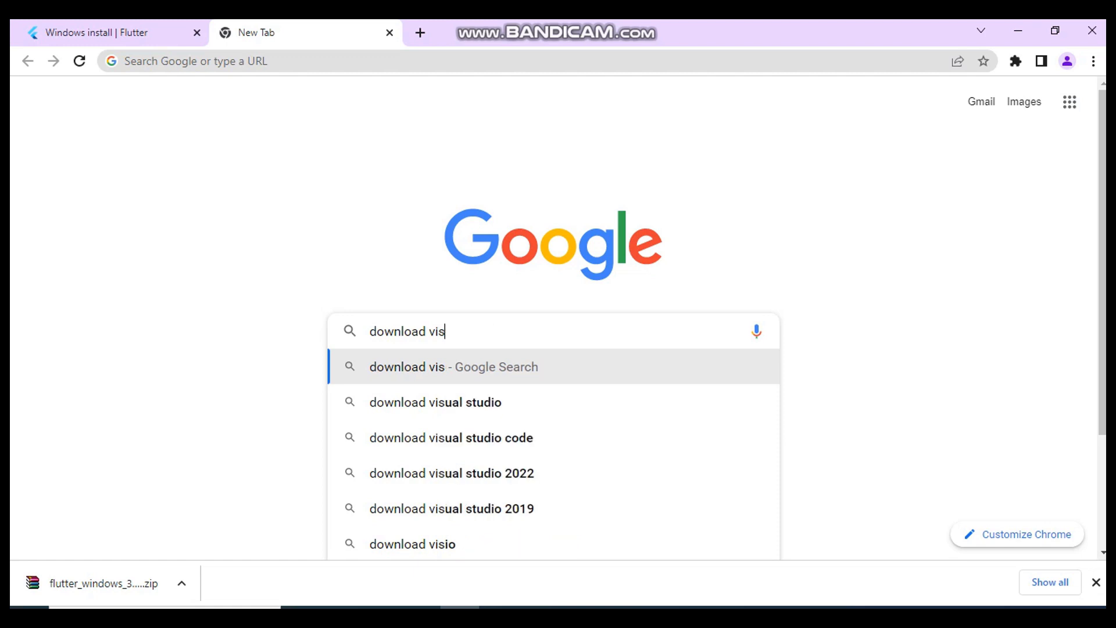
pyautogui.press('Down')
pyautogui.press('Down')
pyautogui.press('Return')
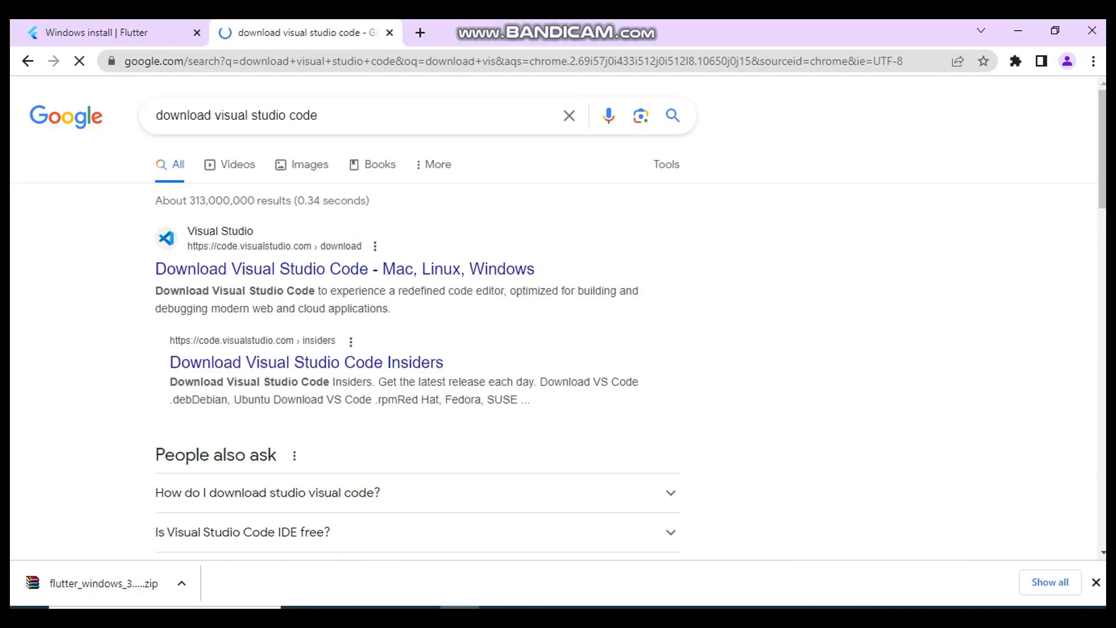
# Go to the official Visual Studio Code download page from the results and download the Windows version
pyautogui.click(325, 269)
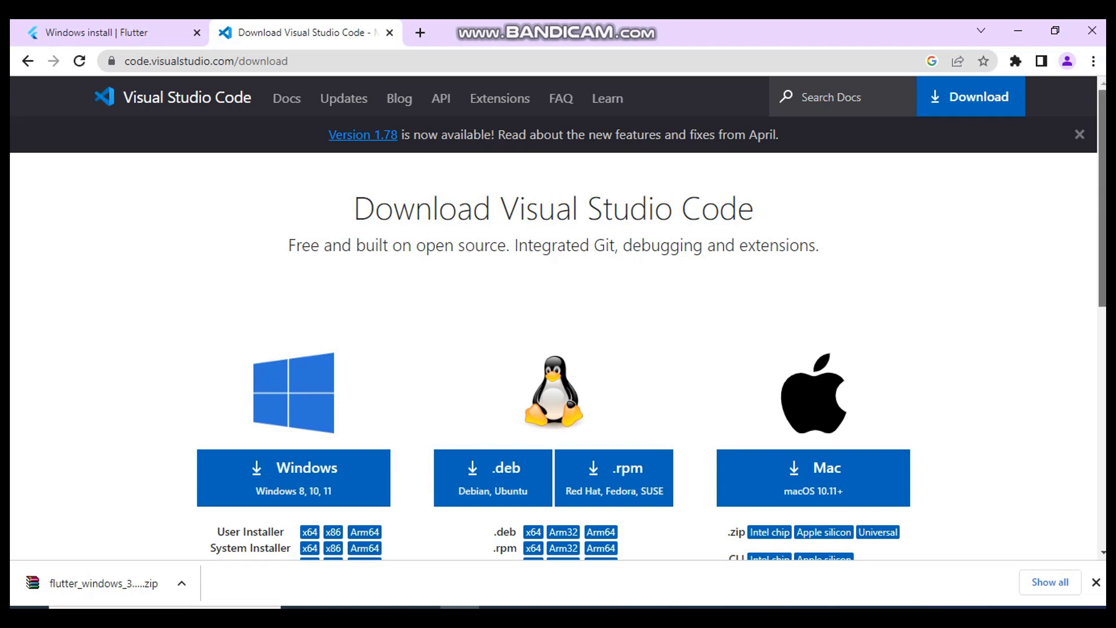
pyautogui.scroll(-2, 558, 337)
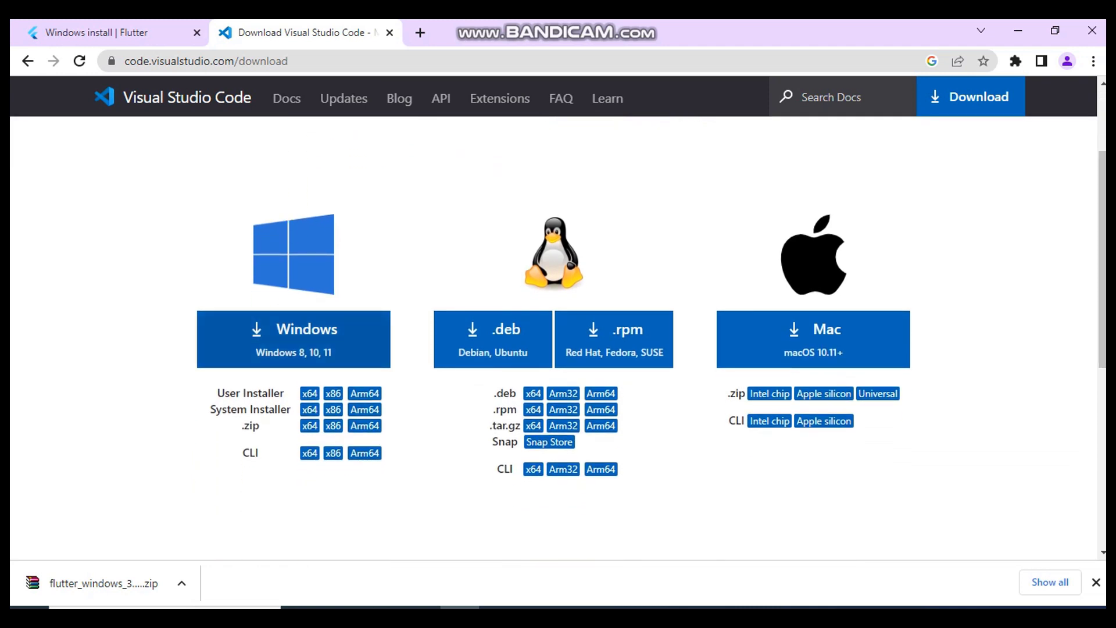
pyautogui.click(293, 339)
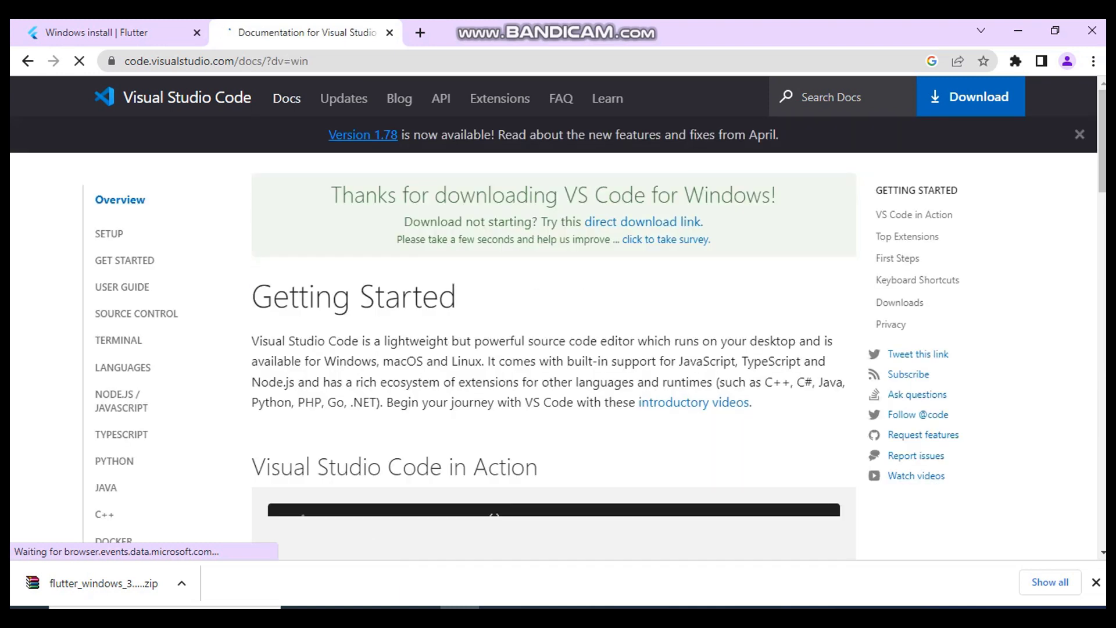
pyautogui.moveTo(1102, 138); pyautogui.dragTo(1102, 182)
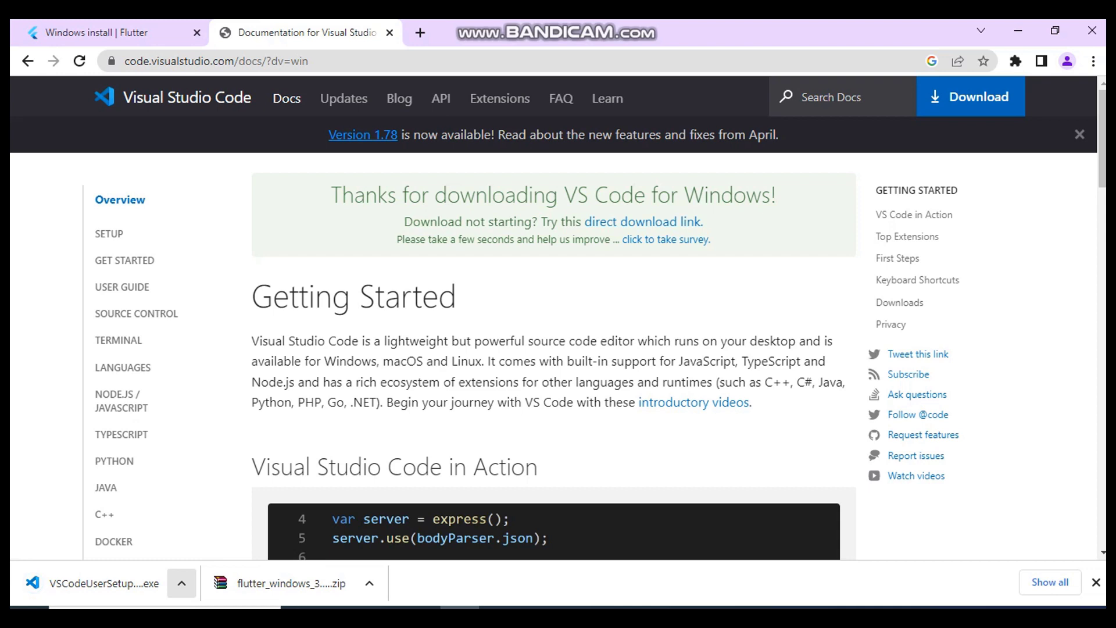
# Show the downloaded VSCodeUserSetup-x64-1.78.2 file in its folder and run it, allowing it through the security warning
pyautogui.click(181, 583)
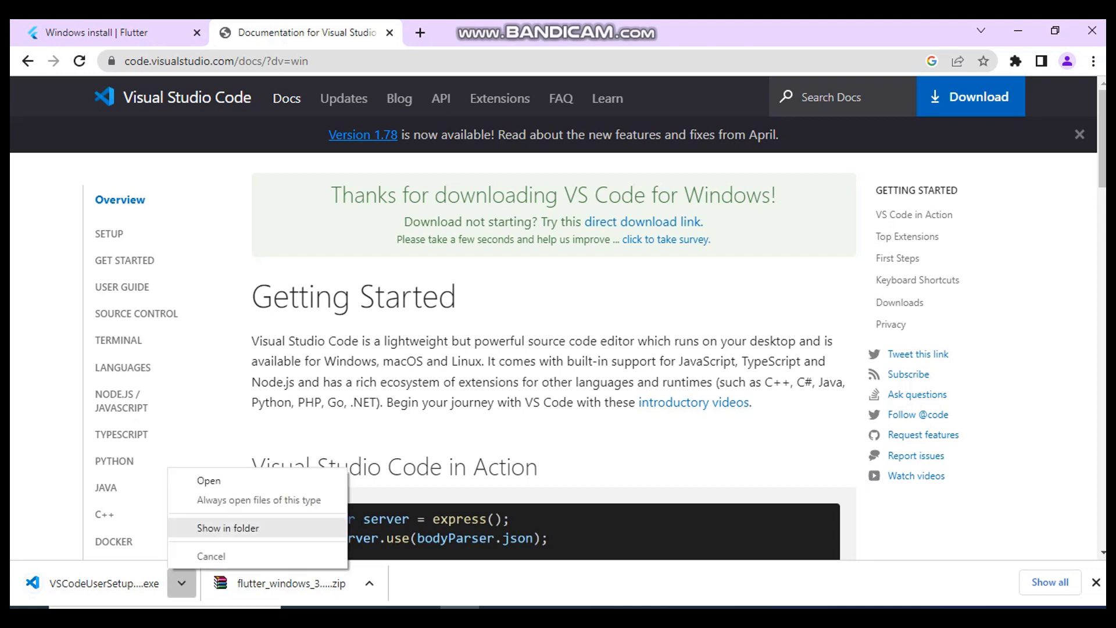
pyautogui.click(228, 528)
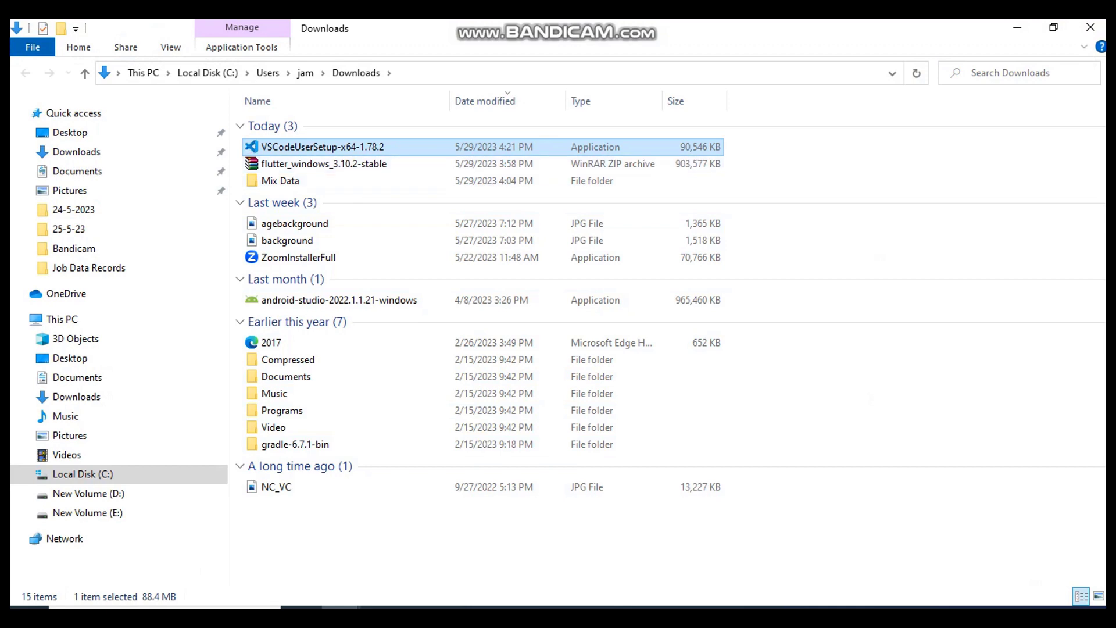
pyautogui.press('Return')
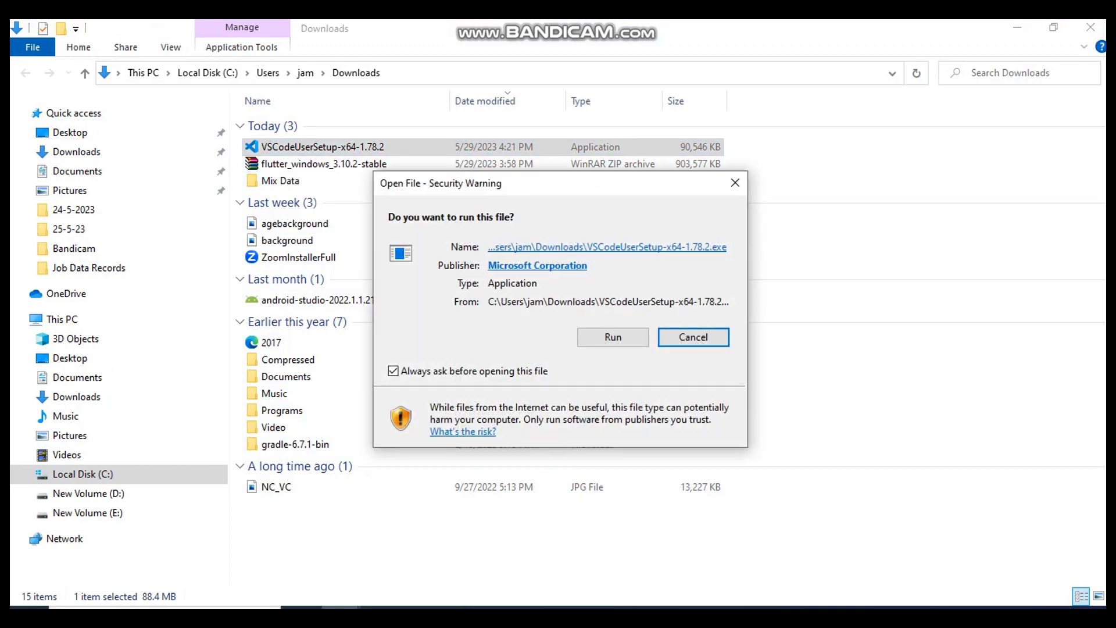
pyautogui.click(612, 337)
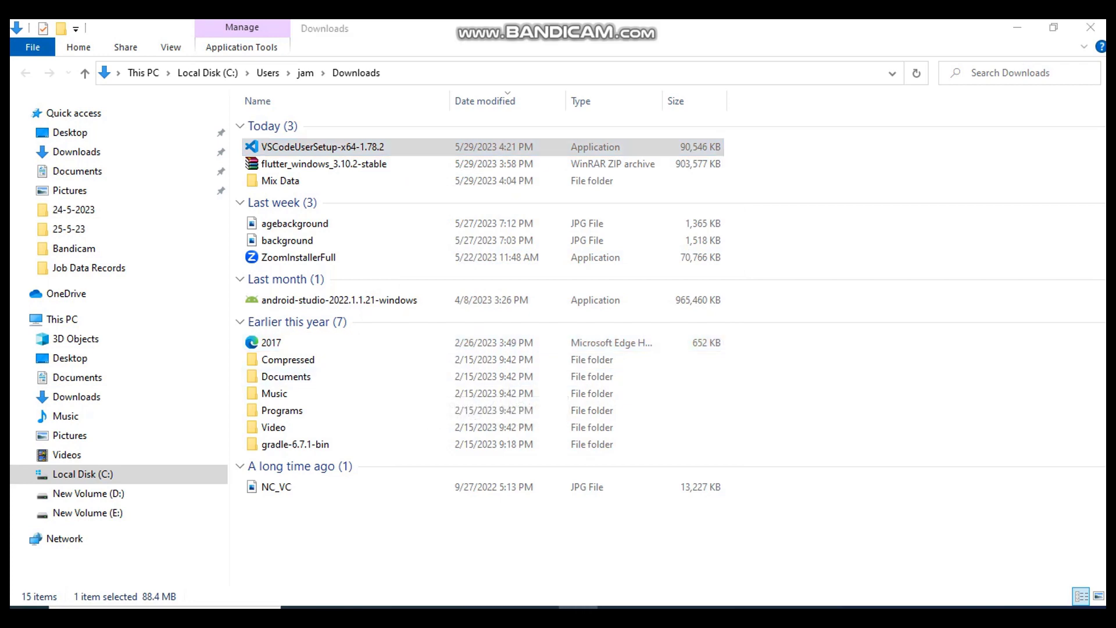
# Accept the Visual Studio Code license agreement and keep the default destination location and Start Menu folder
pyautogui.click(358, 428)
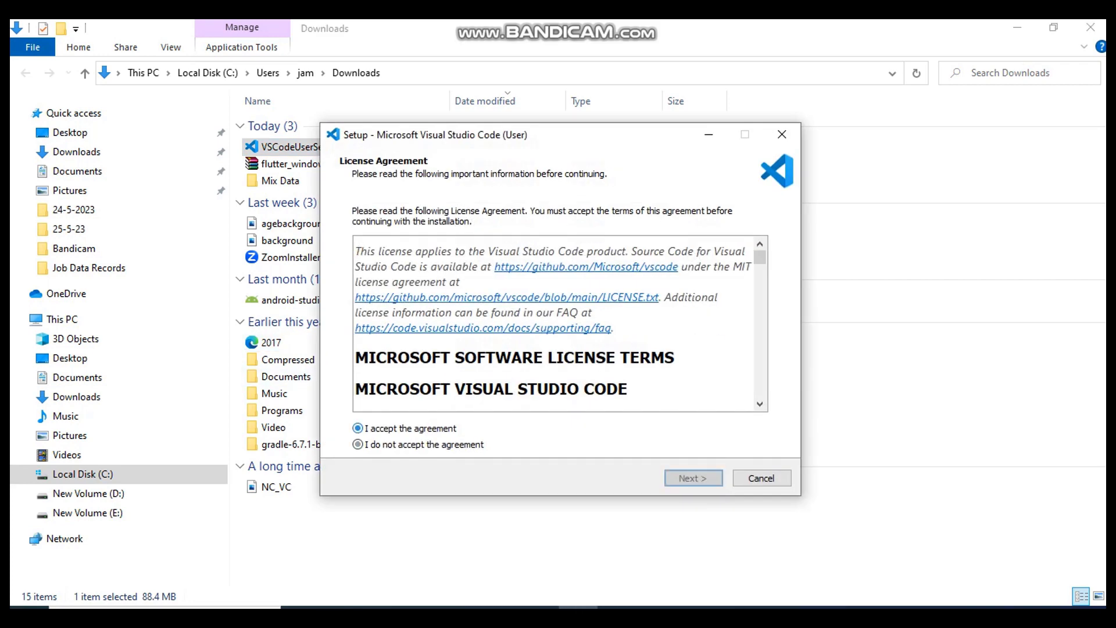
pyautogui.click(693, 478)
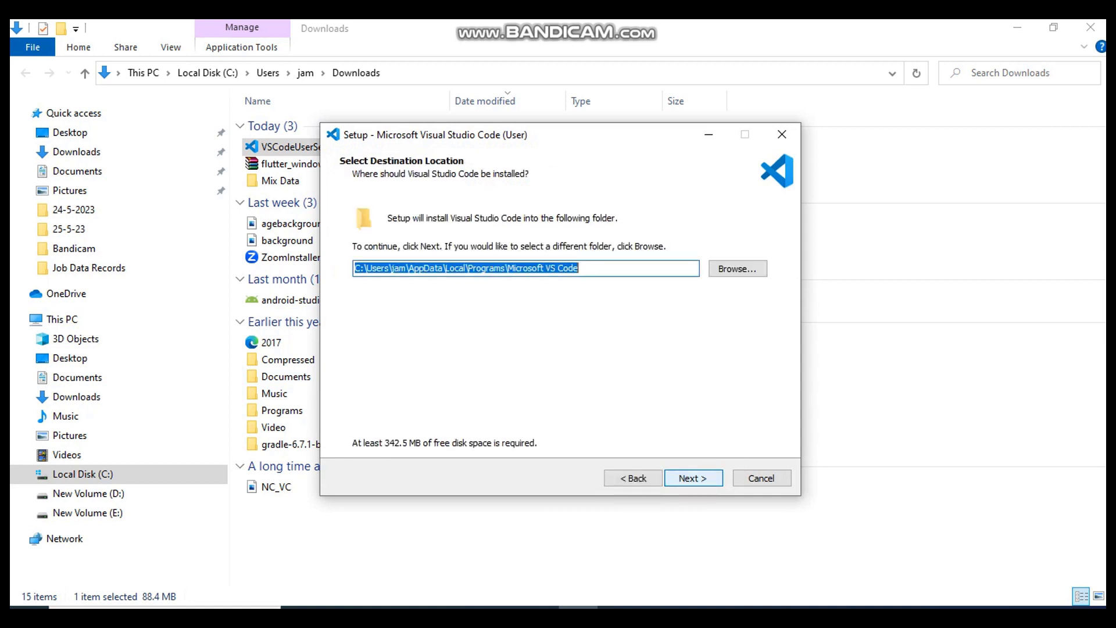
pyautogui.click(693, 478)
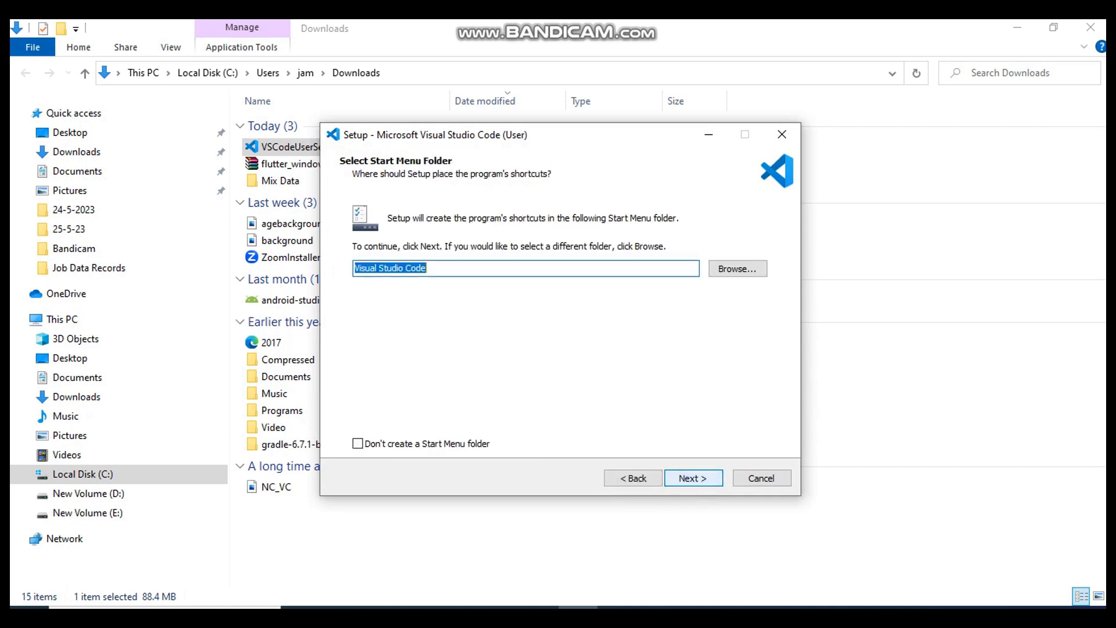
pyautogui.press('Return')
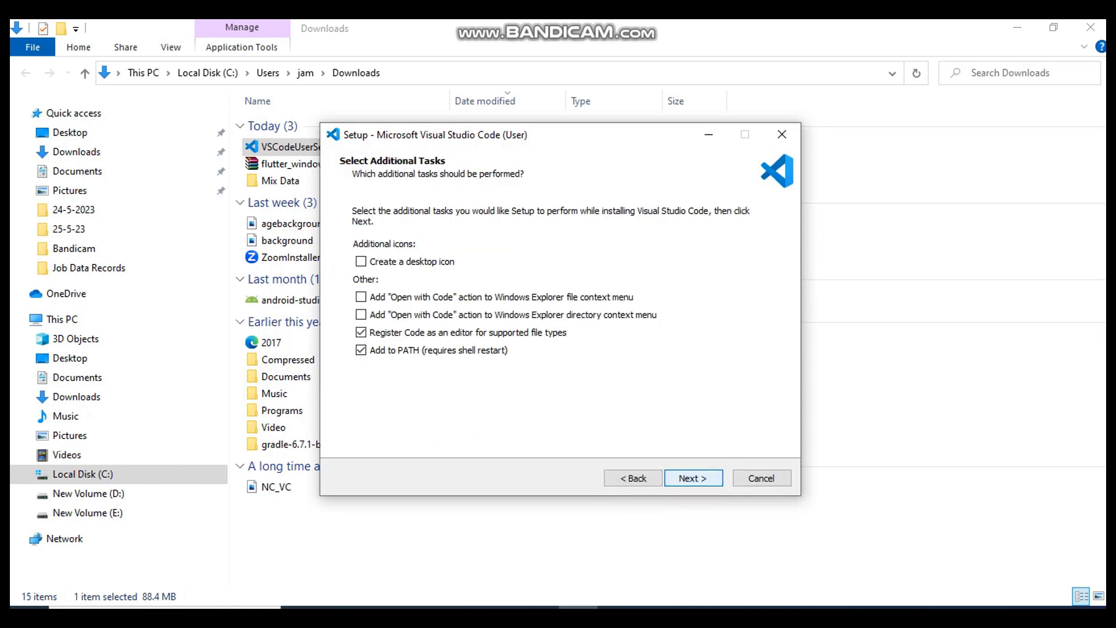
# Enable creating a desktop icon, install Visual Studio Code, and finish the setup with the launch option kept on
pyautogui.click(361, 261)
pyautogui.press('Return')
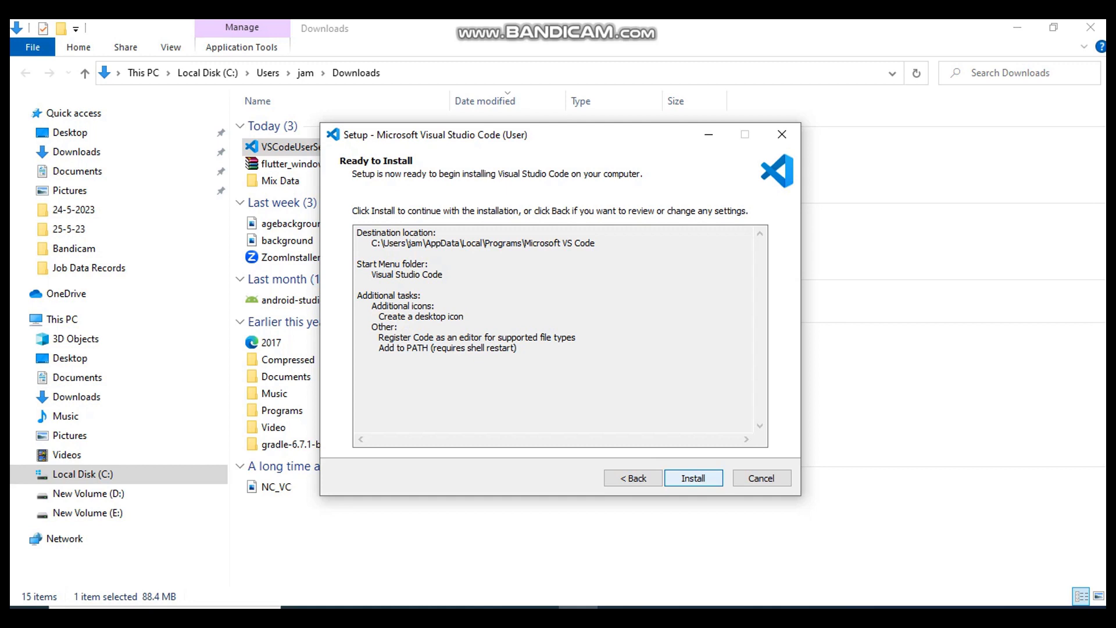
pyautogui.press('Return')
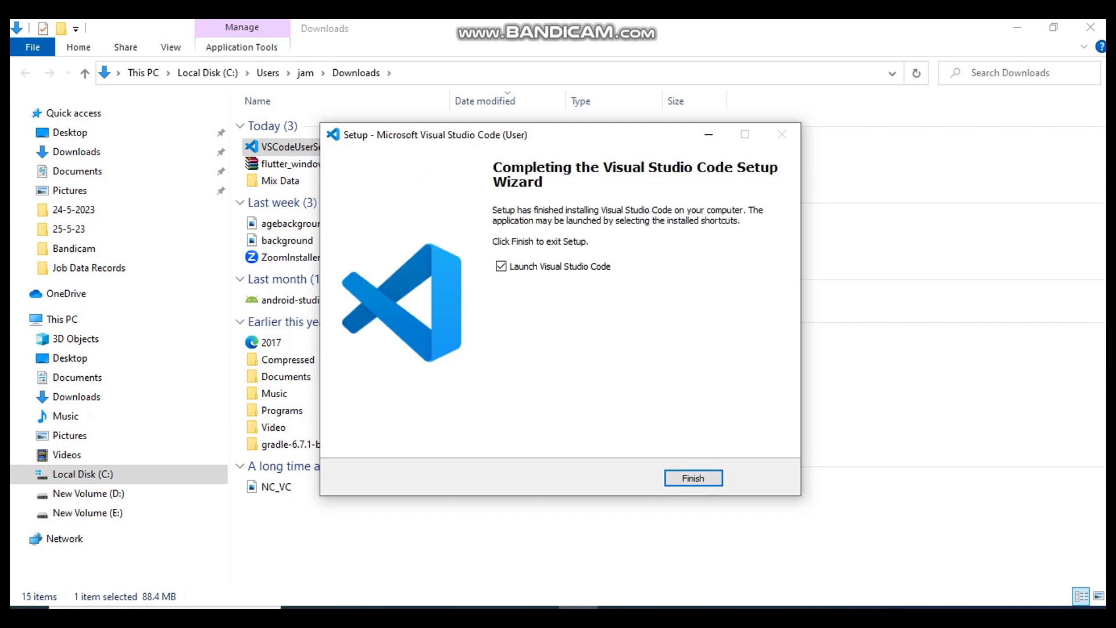
pyautogui.click(693, 477)
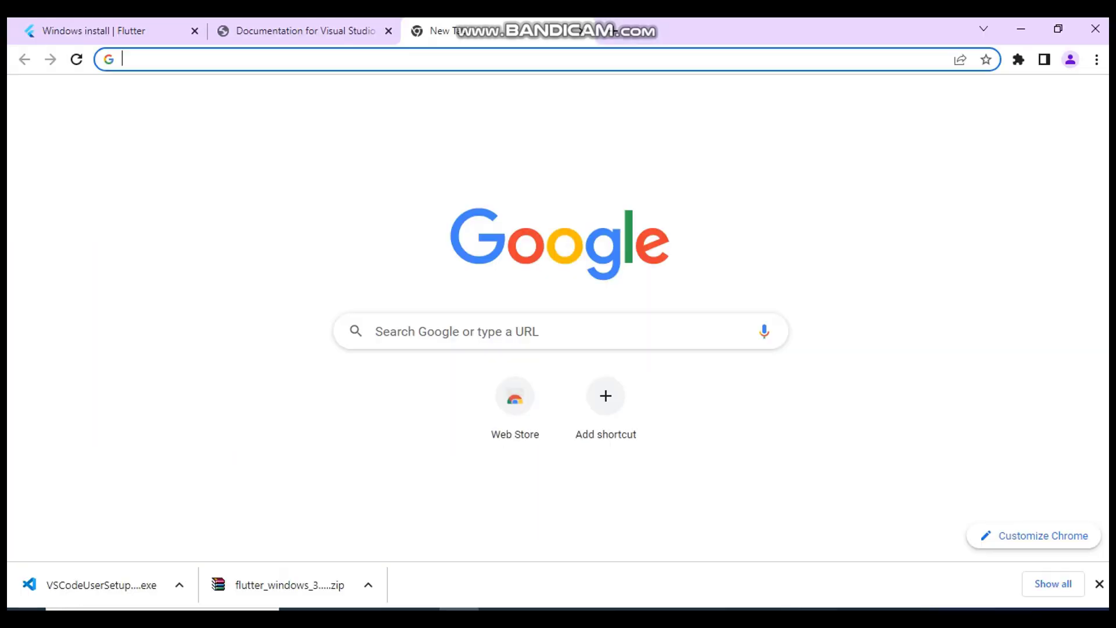
# Search Google for "download git" in Chrome and open the Git - Downloads page on git-scm.com
pyautogui.click(465, 331)
pyautogui.write('d')
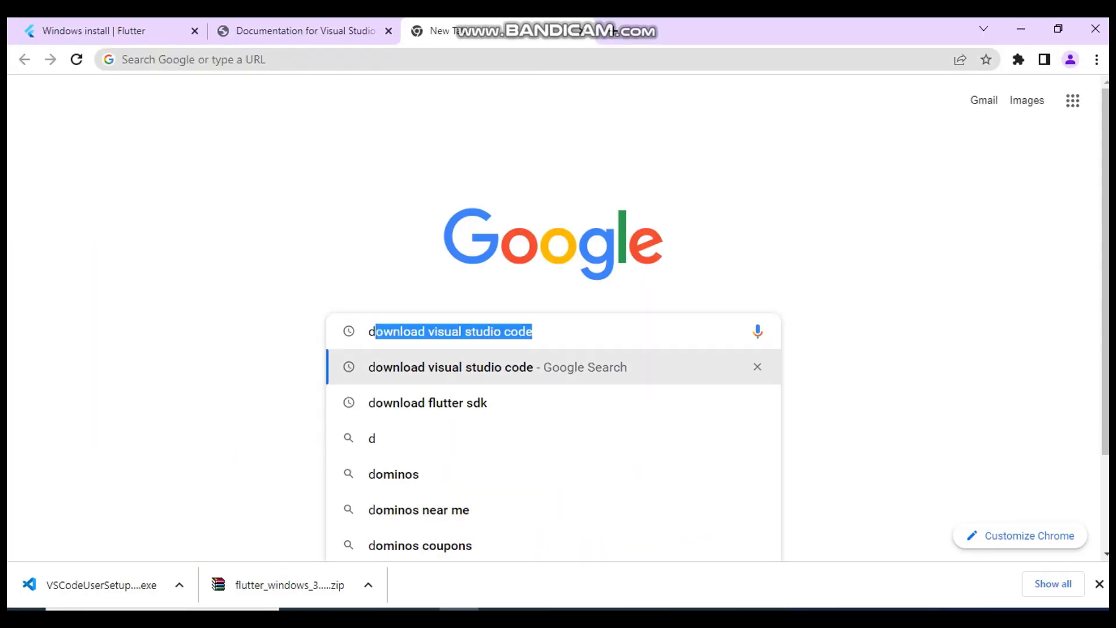
pyautogui.write('ownload')
pyautogui.press('BackSpace')
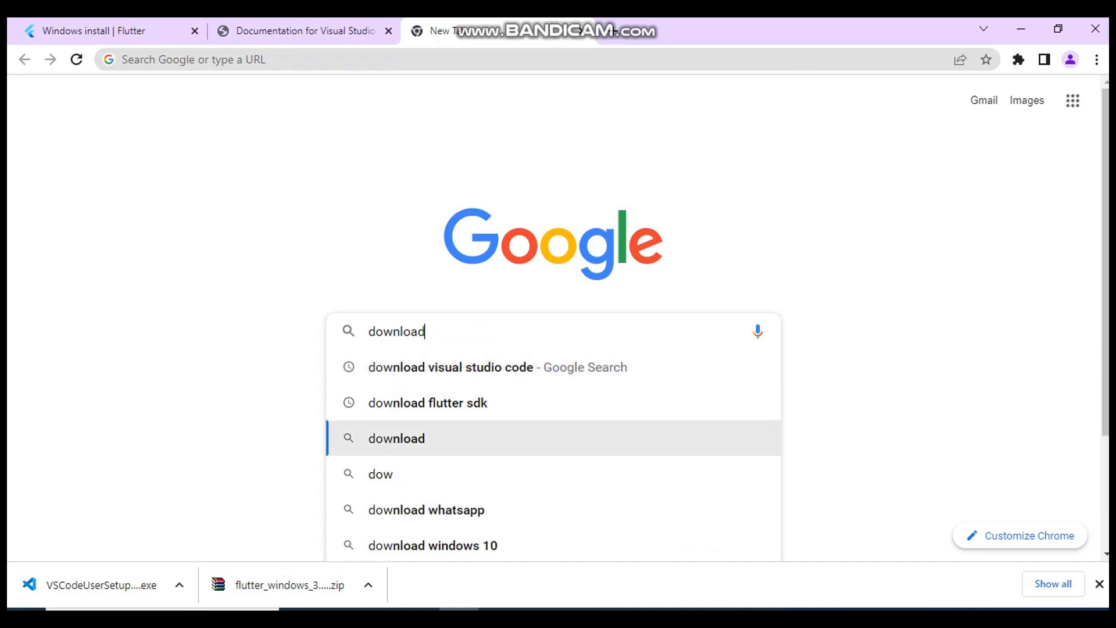
pyautogui.write('git')
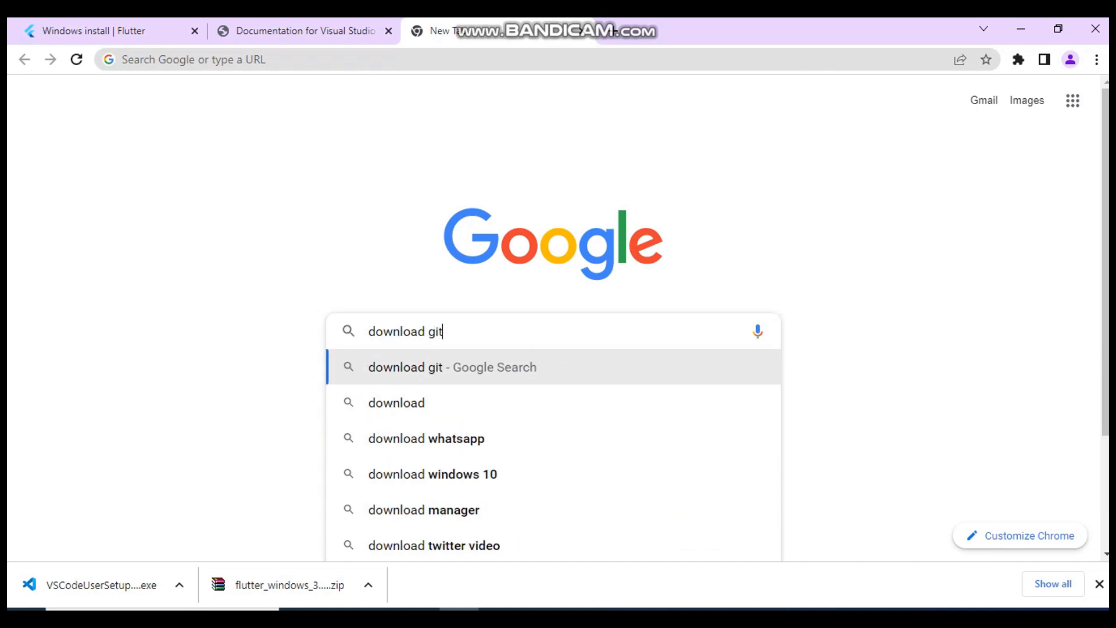
pyautogui.press('Return')
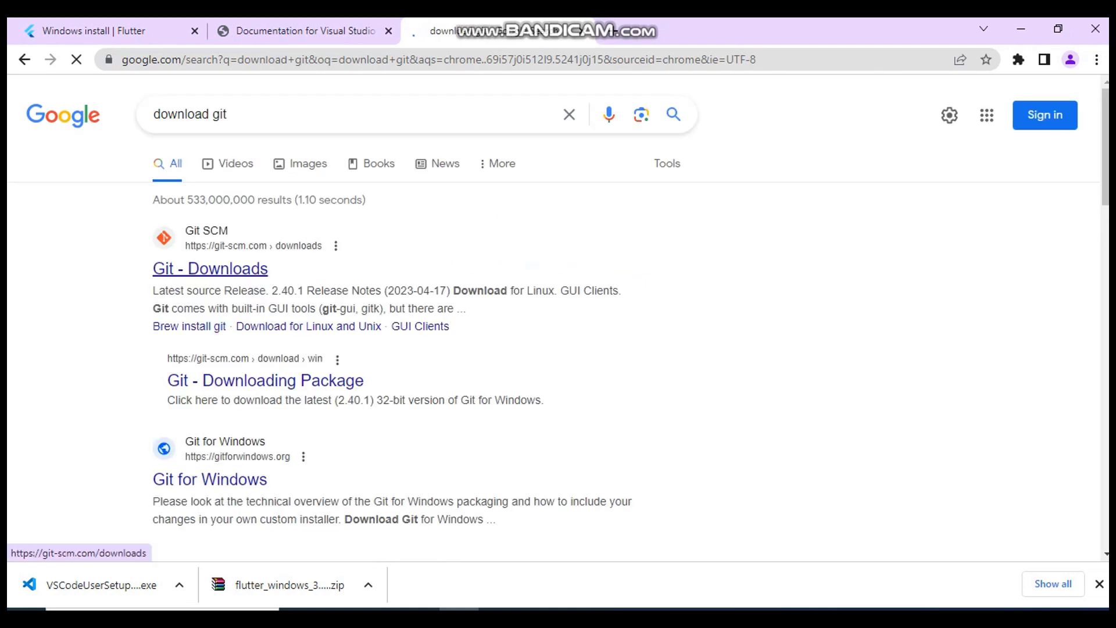
pyautogui.click(210, 268)
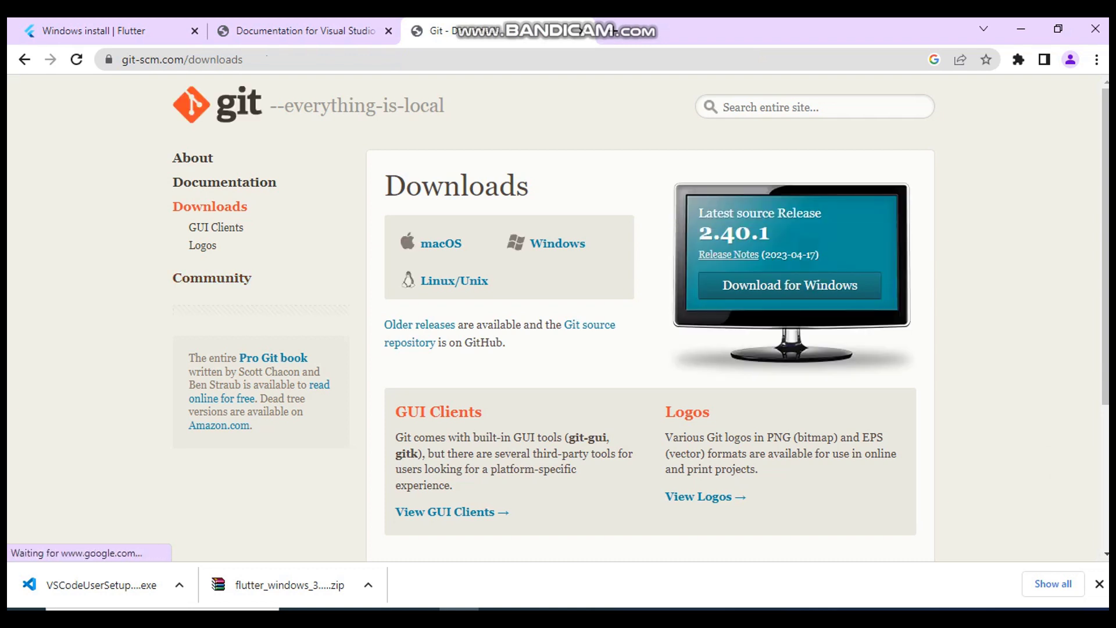
# Download the 64-bit Git 2.40.1 installer for Windows and show the downloaded file in its folder
pyautogui.click(790, 285)
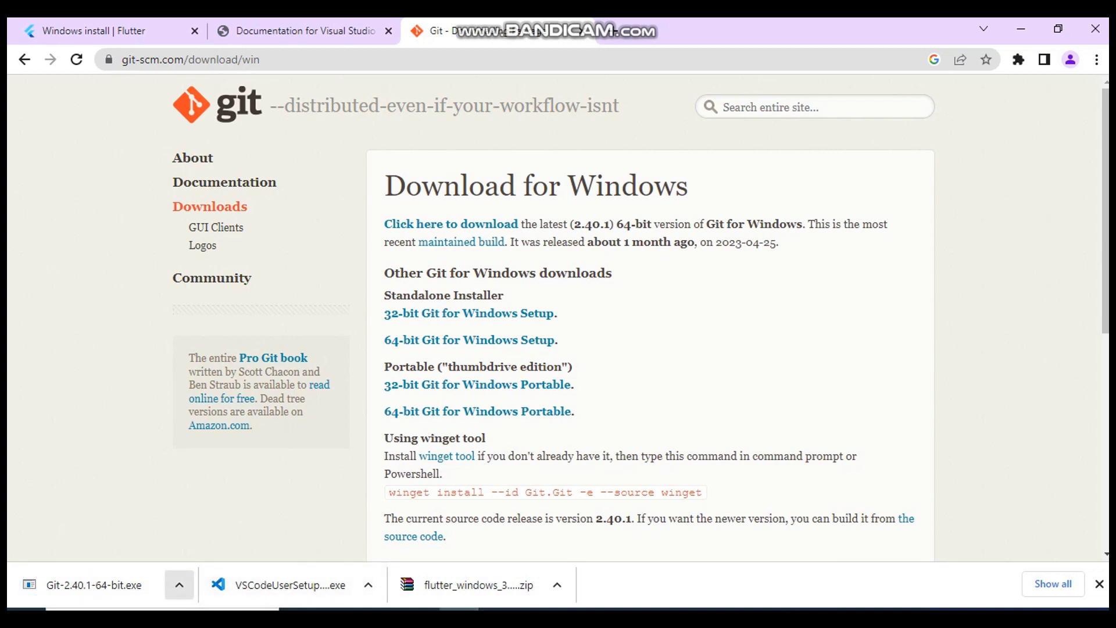
pyautogui.click(179, 585)
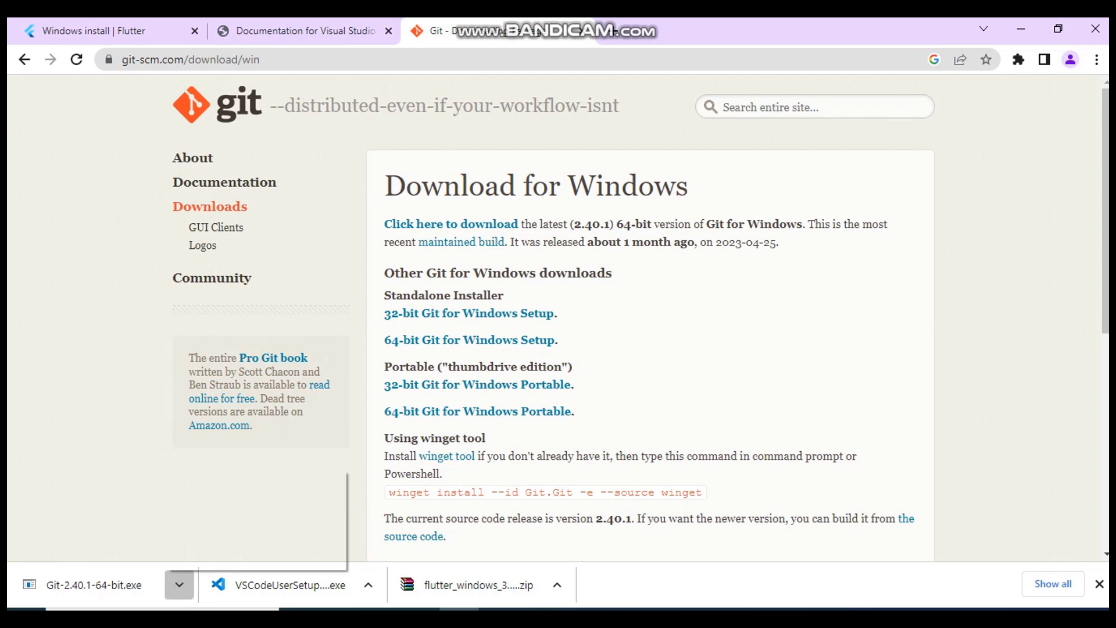
pyautogui.click(233, 528)
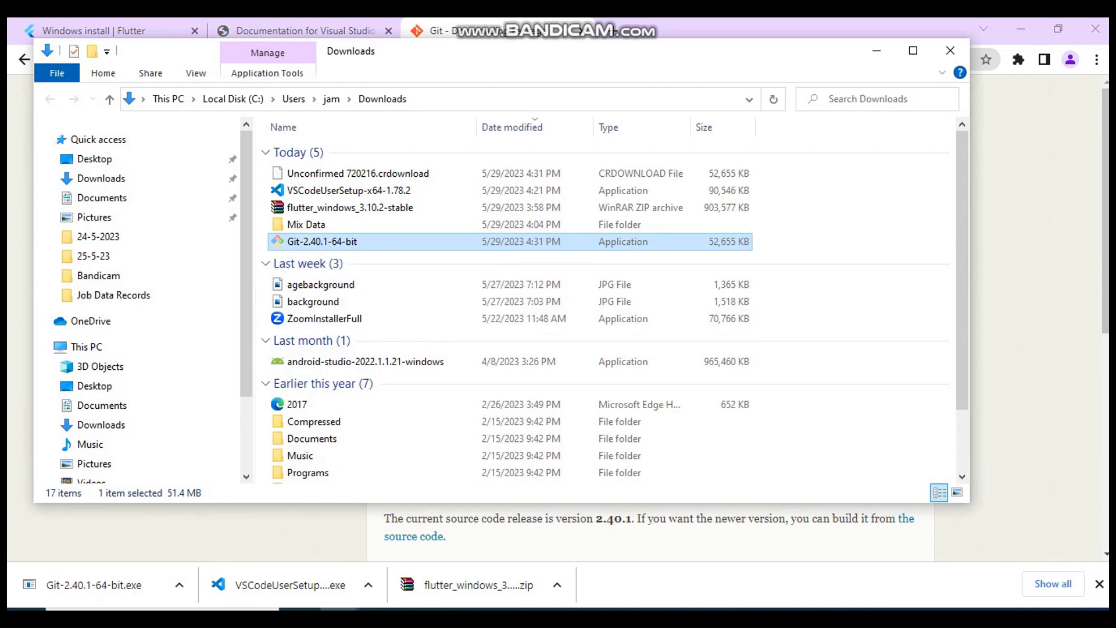
# Run the Git-2.40.1-64-bit installer, allowing it through the security warning and the User Account Control prompt
pyautogui.press('Return')
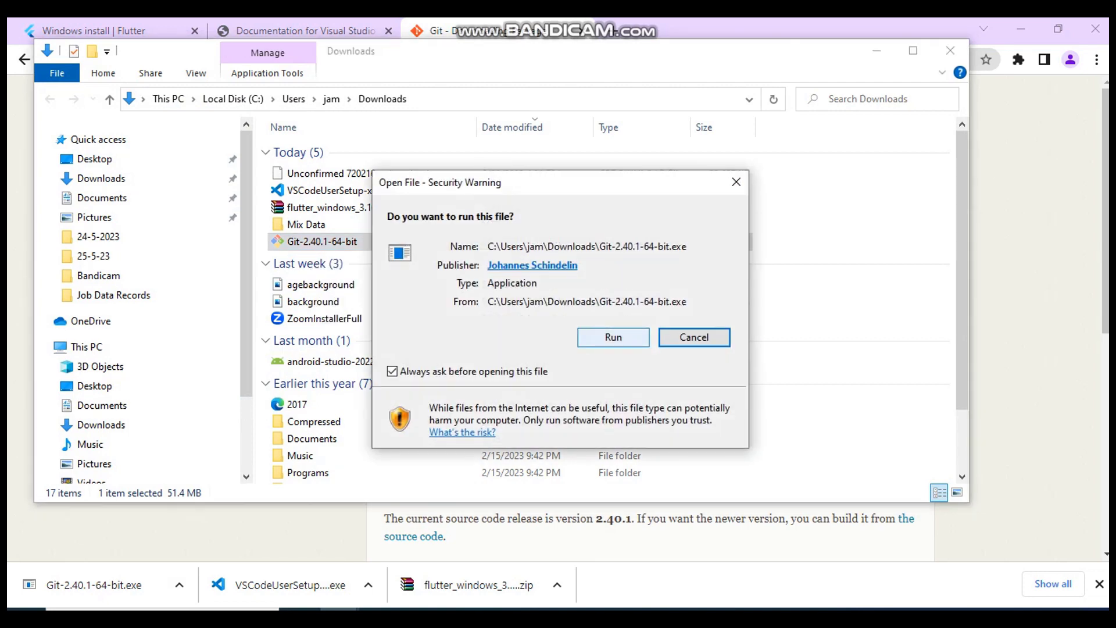
pyautogui.click(613, 338)
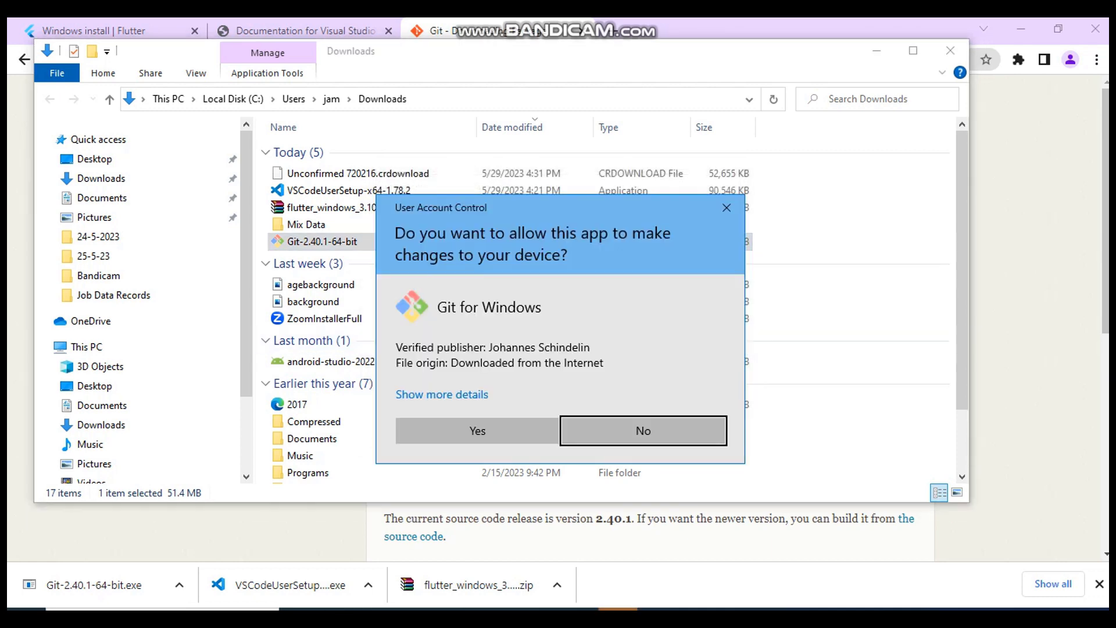
pyautogui.click(477, 427)
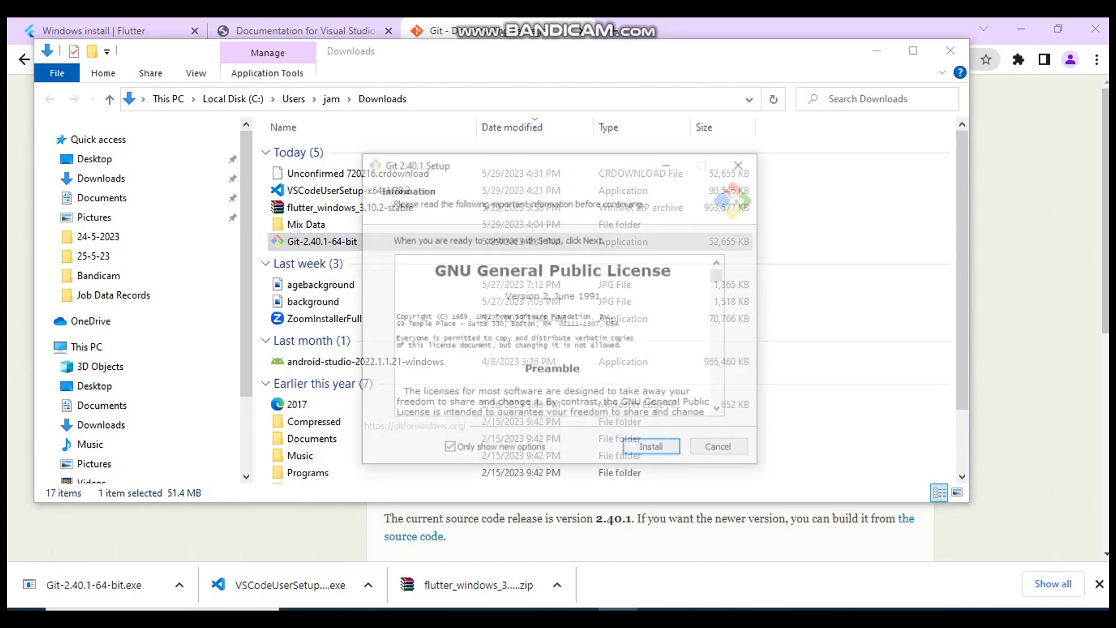
# Read through the GNU General Public License, install Git, and finish the setup with Launch Git Bash switched on
pyautogui.scroll(-20, 553, 336)
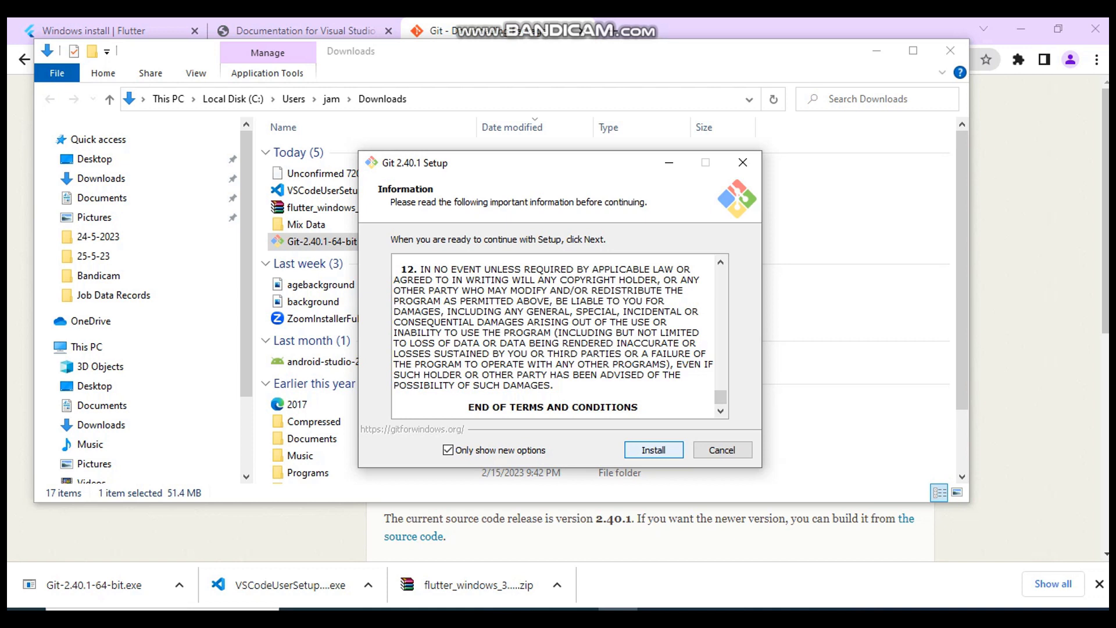
pyautogui.click(653, 450)
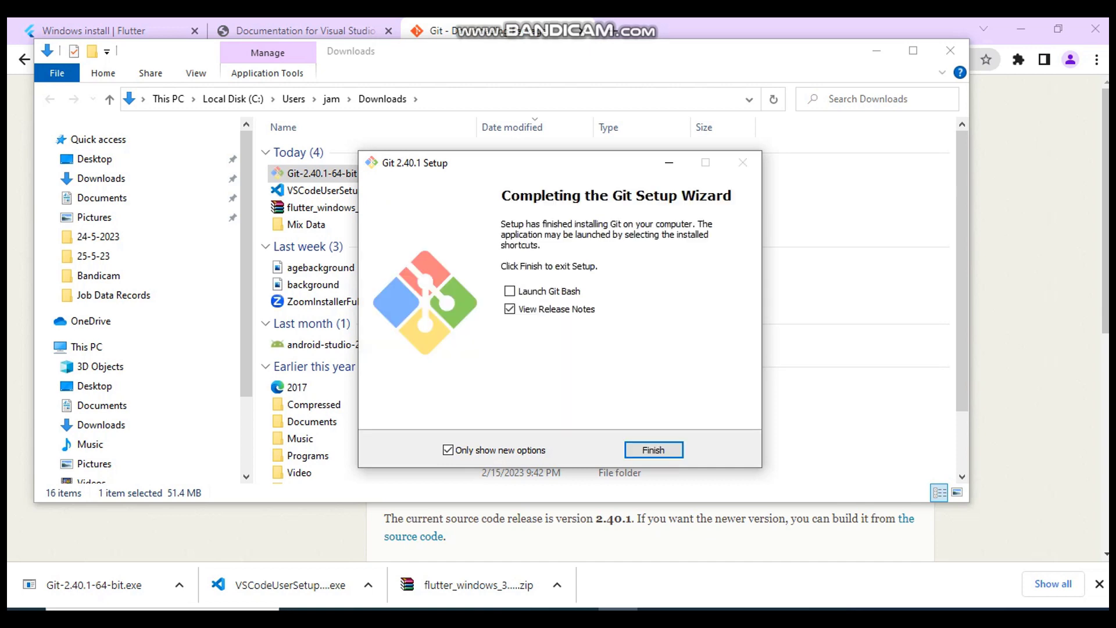
pyautogui.click(510, 291)
pyautogui.click(653, 449)
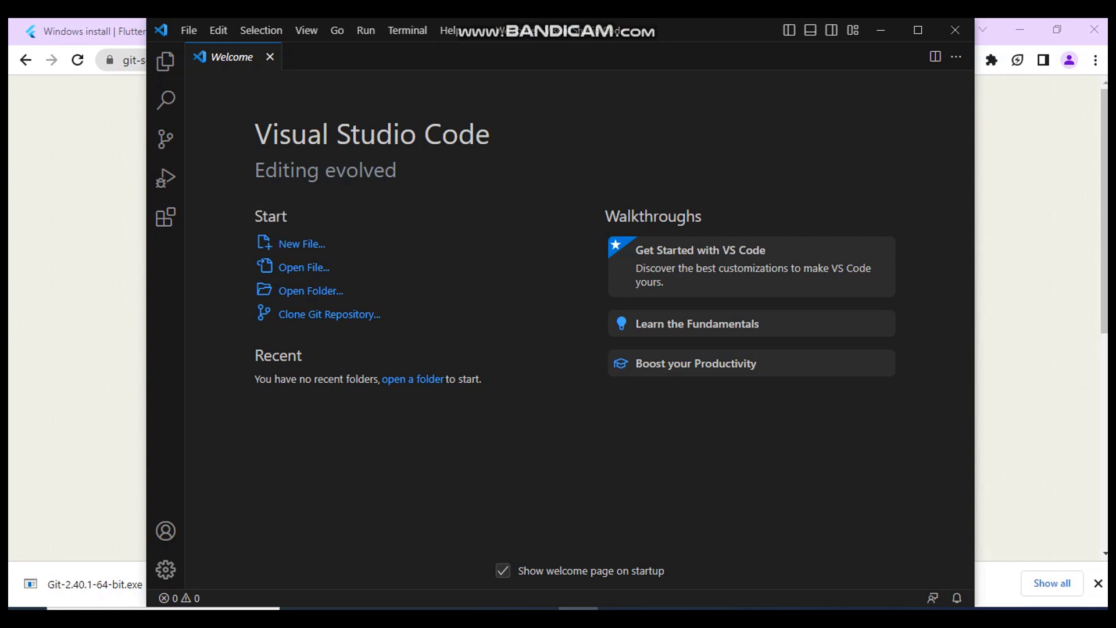
# Switch to Visual Studio Code, search the extensions for "flutter", and install the Flutter extension by Dart Code
pyautogui.click(165, 217)
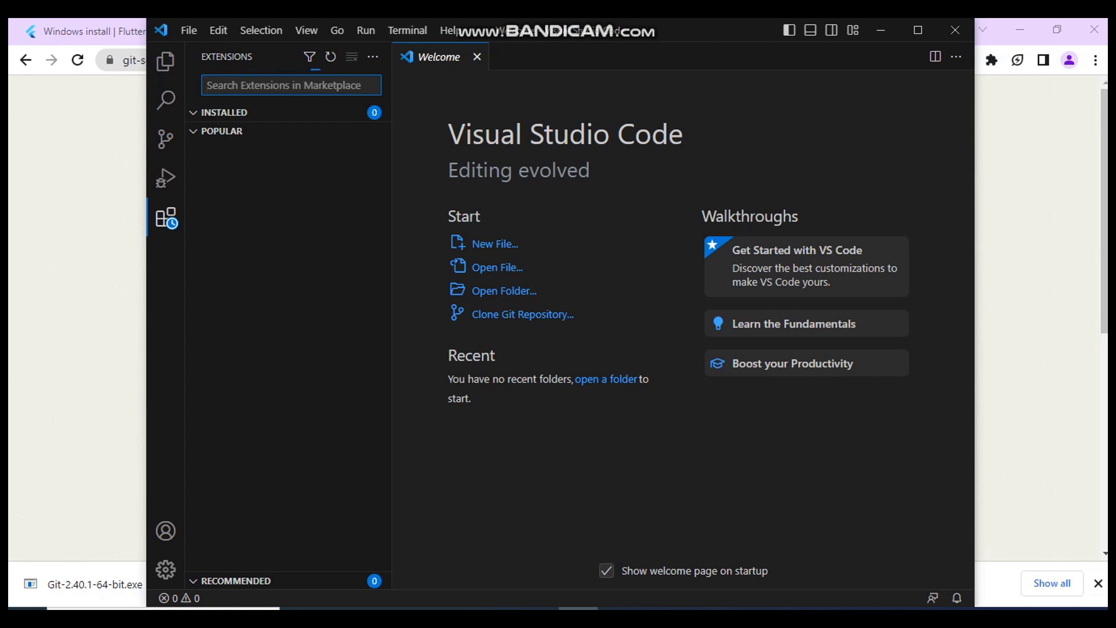
pyautogui.write('flutt')
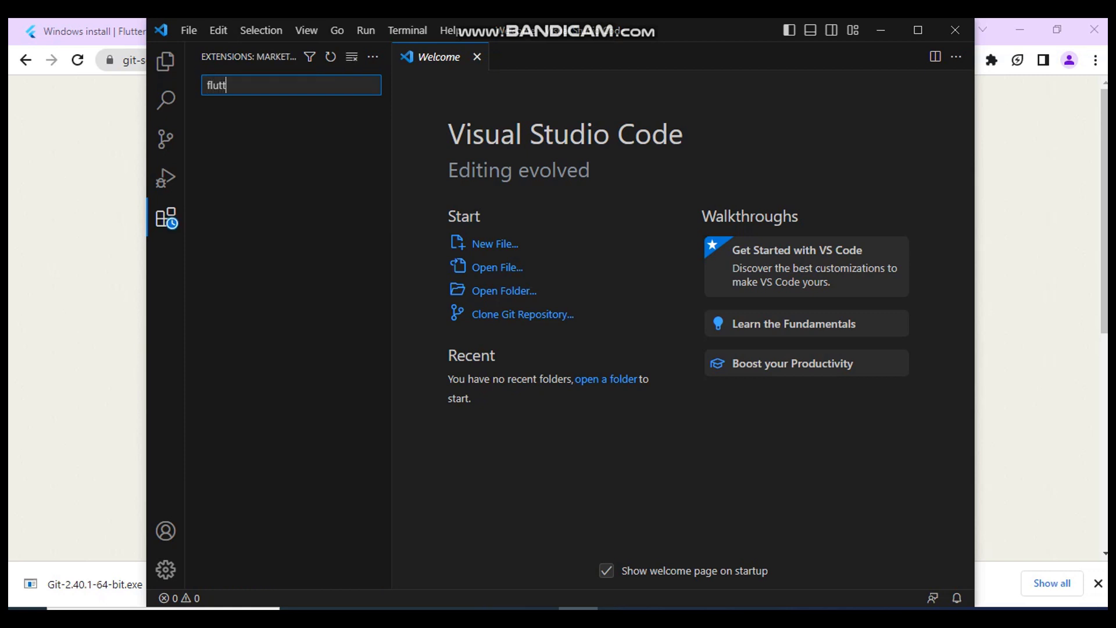
pyautogui.write('er')
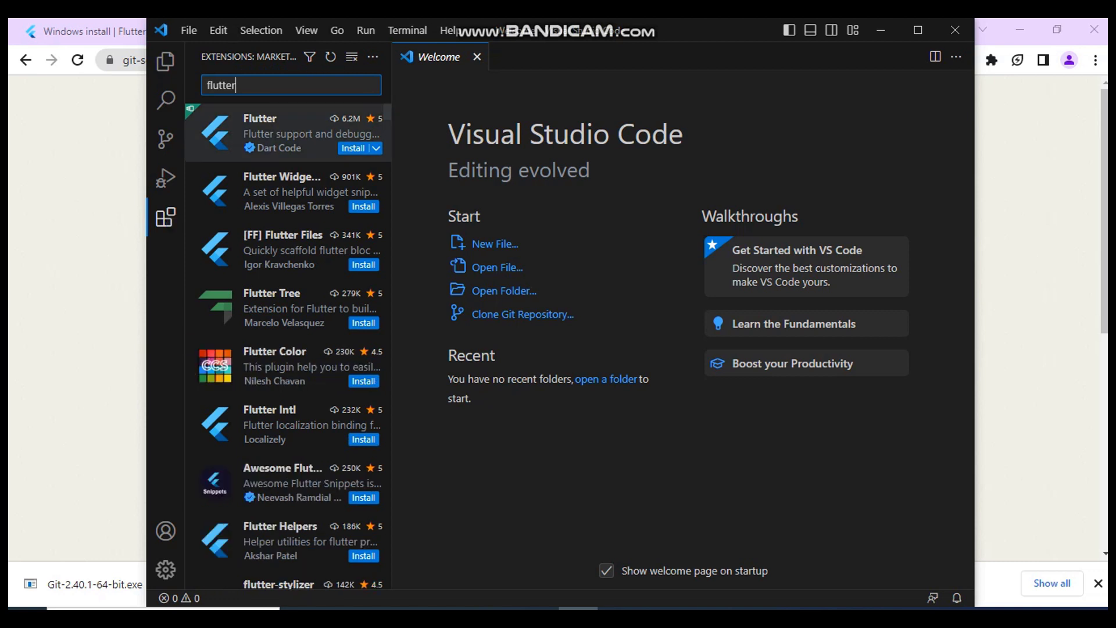
pyautogui.click(287, 133)
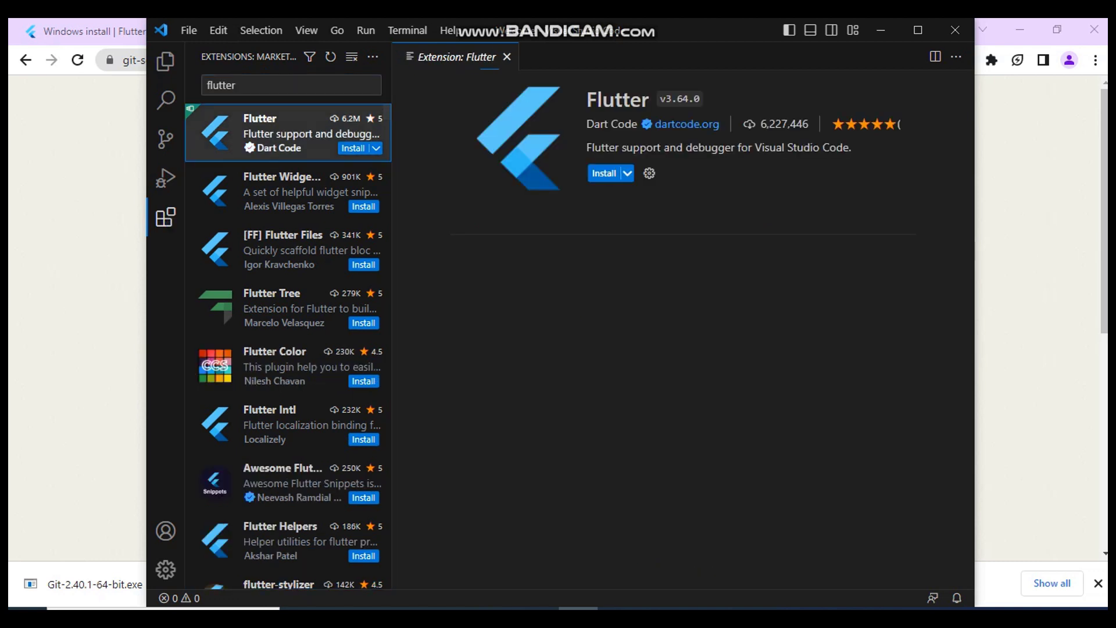
pyautogui.click(604, 173)
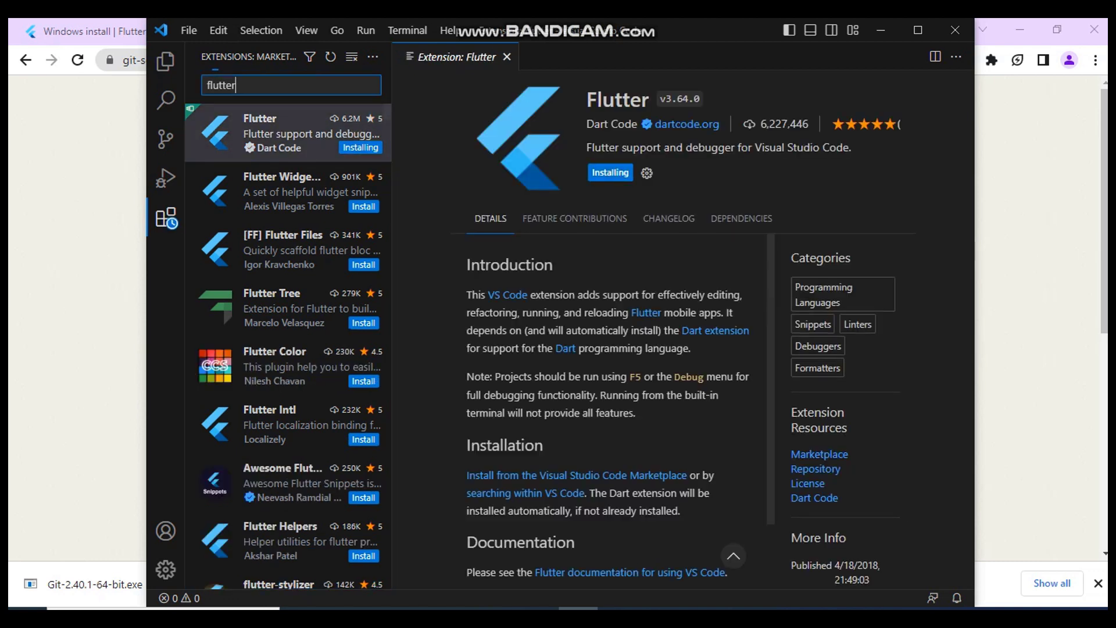
# Search the extensions for "dart" and open the details of the Dart extension by Dart Code
pyautogui.write('da')
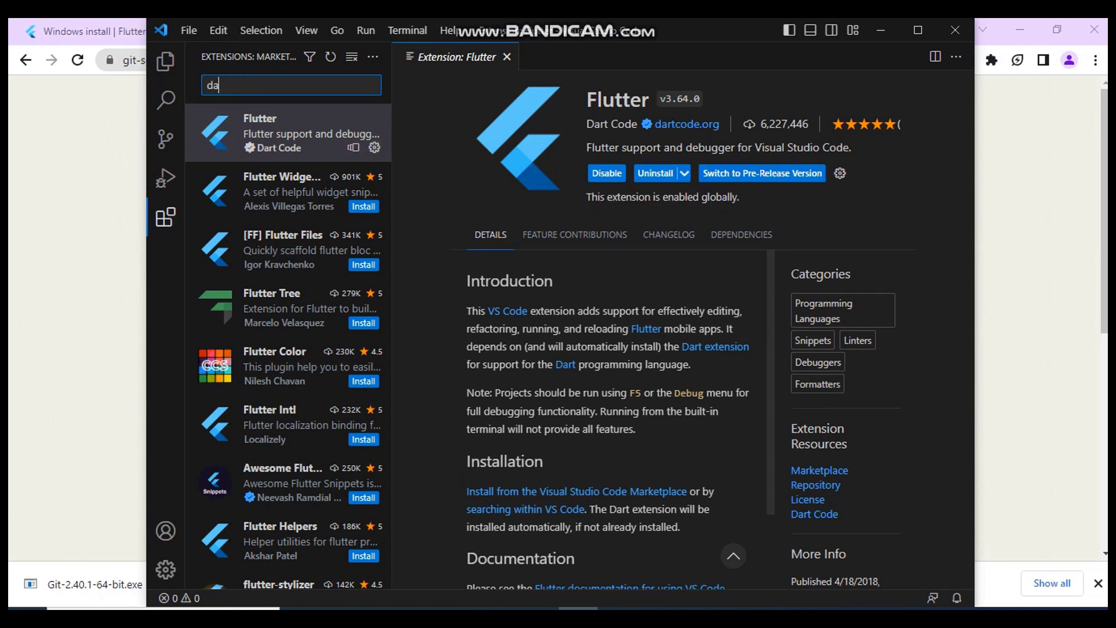
pyautogui.write('rt')
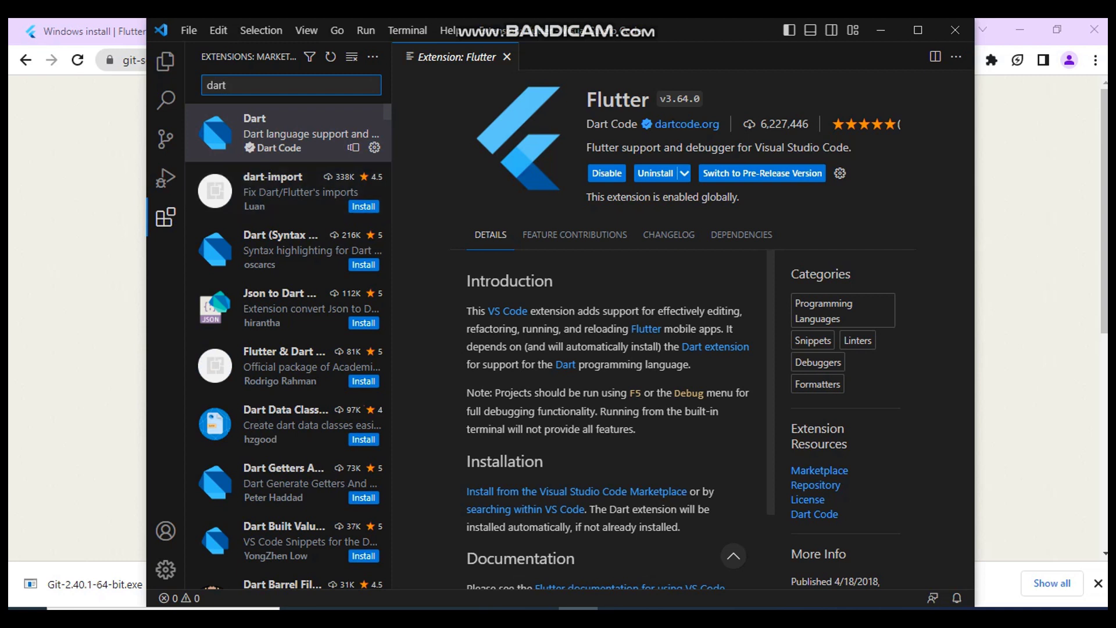
pyautogui.click(288, 133)
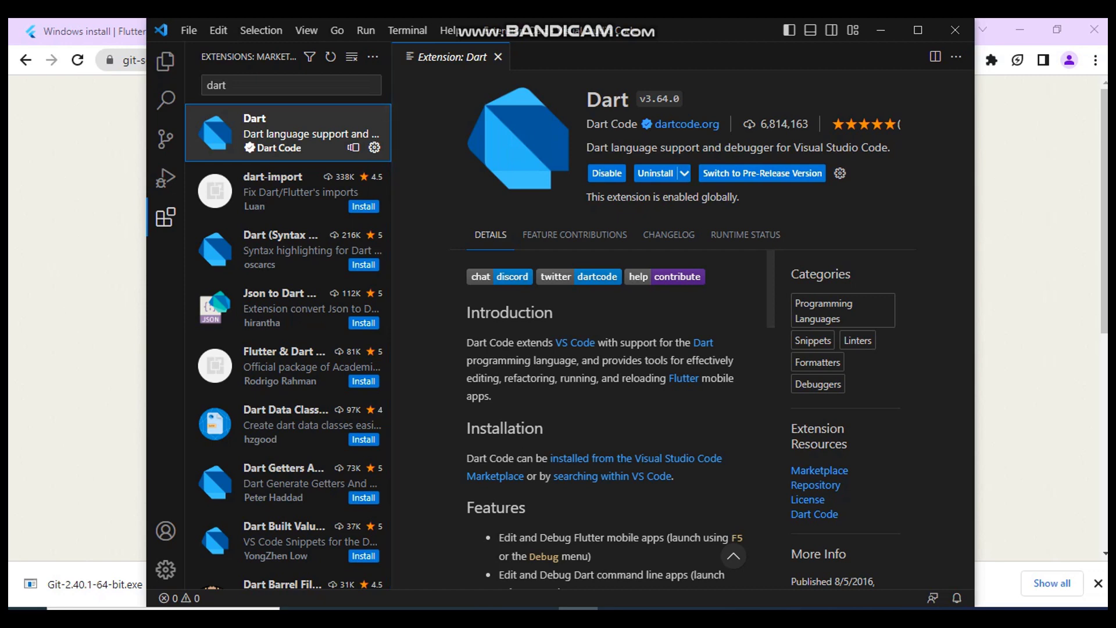
# Switch to File Explorer and create a new folder named Flutter Apps in Documents
pyautogui.click(341, 608)
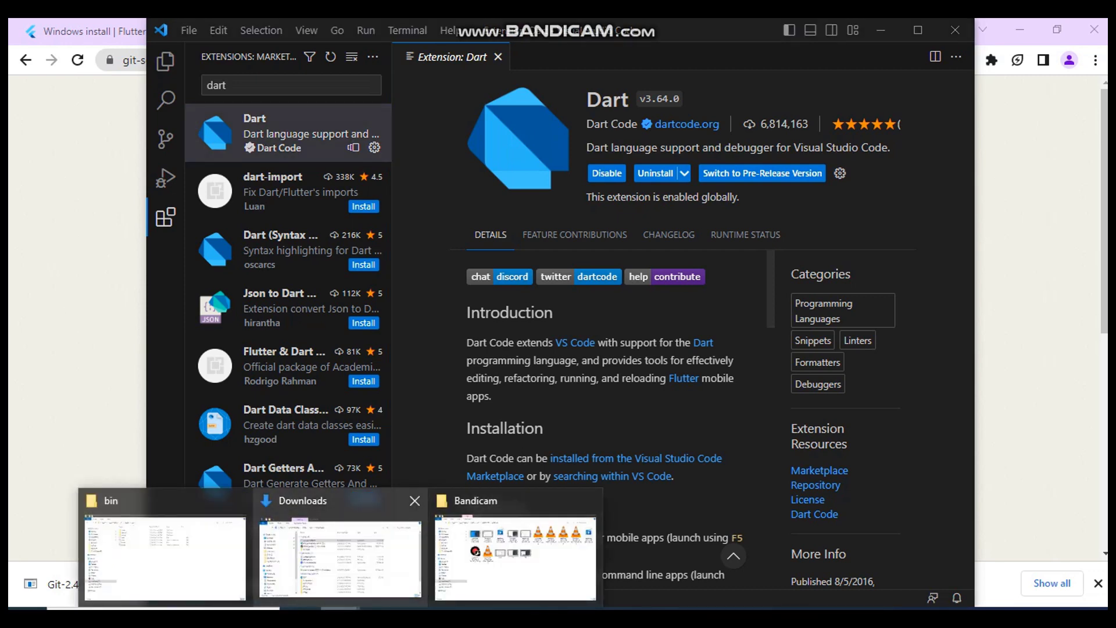
pyautogui.click(341, 558)
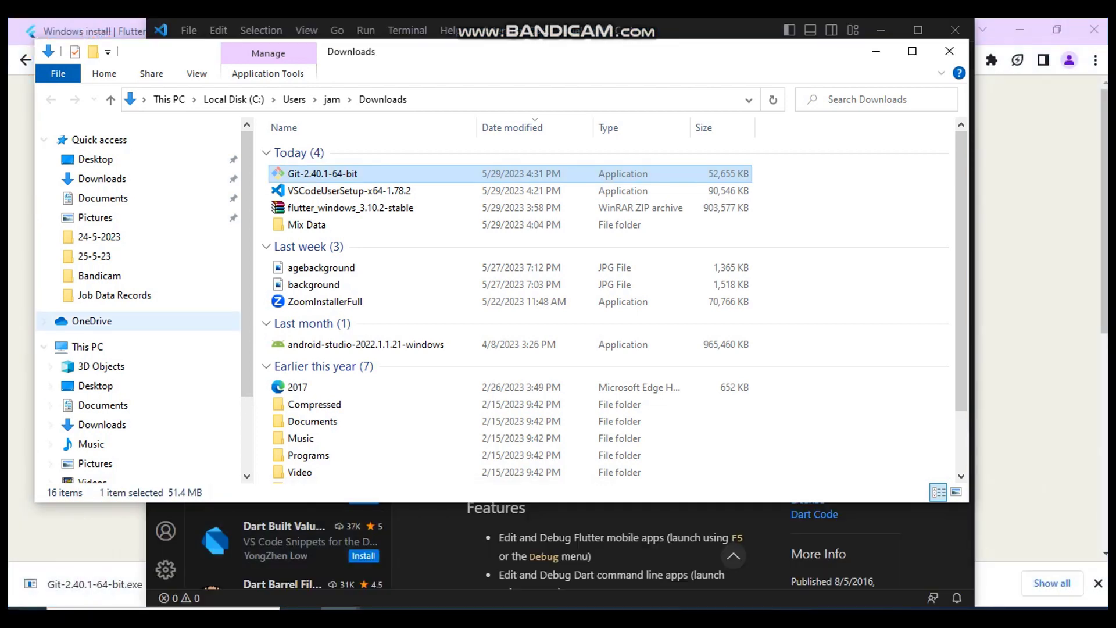
pyautogui.click(103, 199)
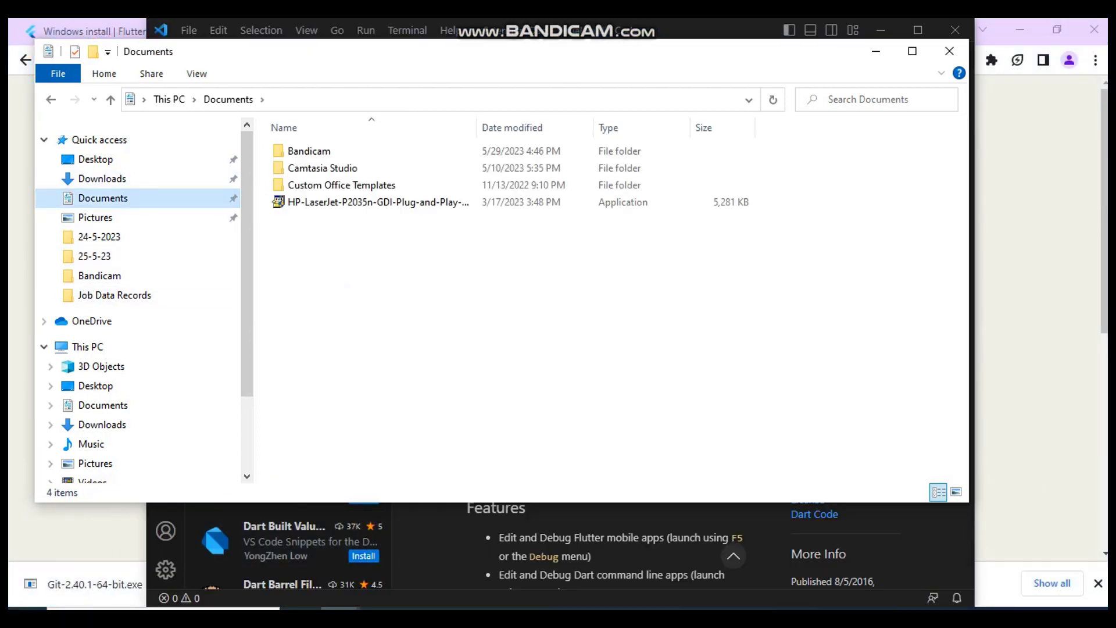
pyautogui.rightClick(427, 247)
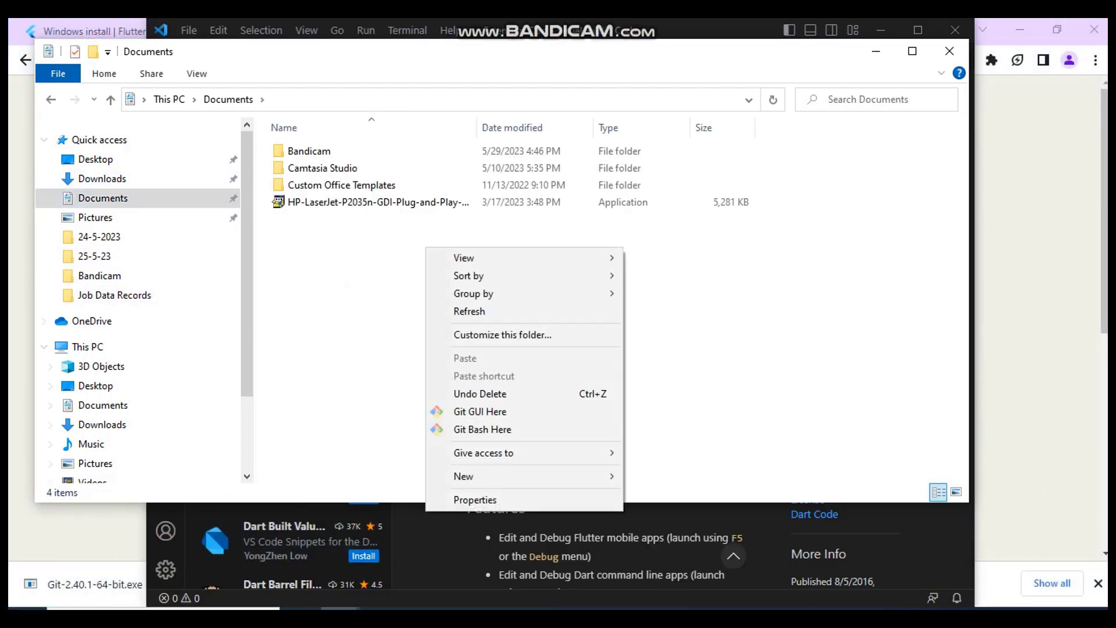
pyautogui.moveTo(523, 476)
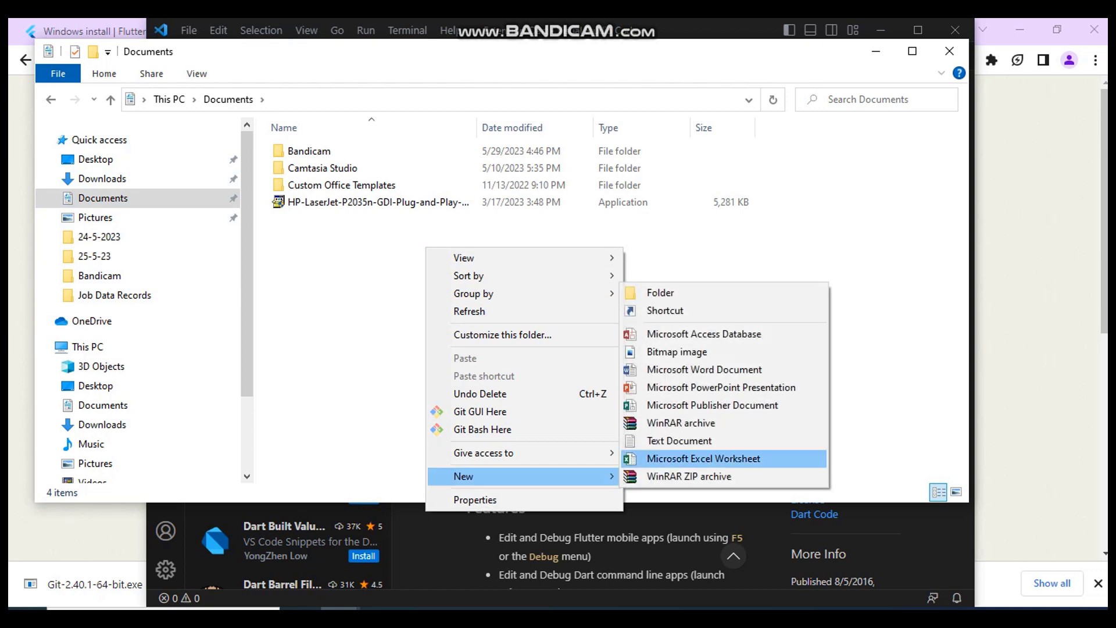
pyautogui.click(660, 293)
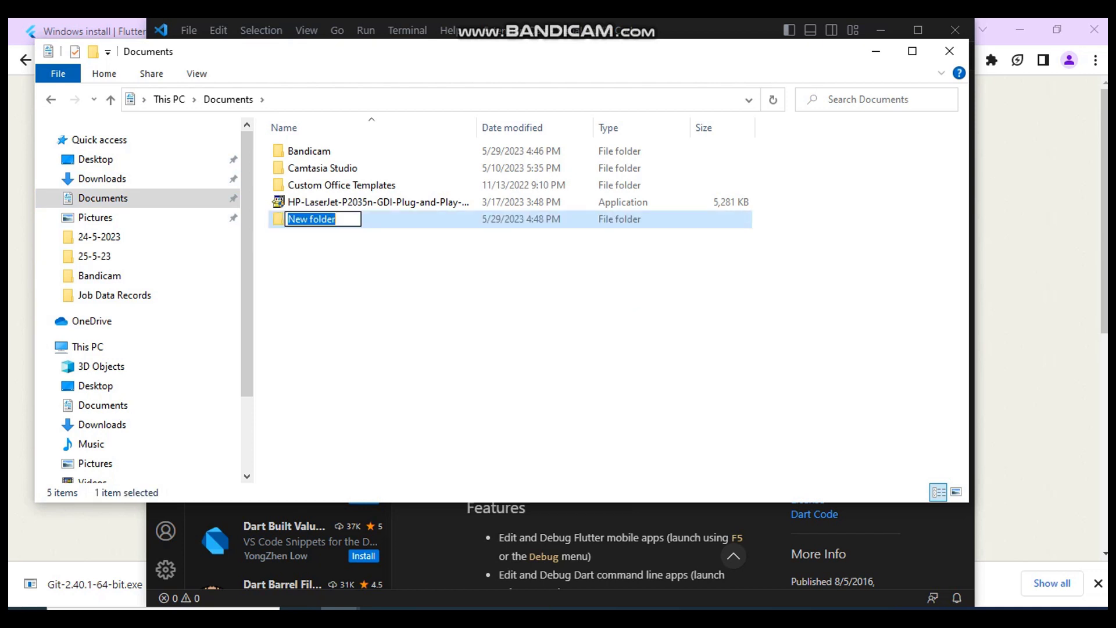
pyautogui.write('Flutter')
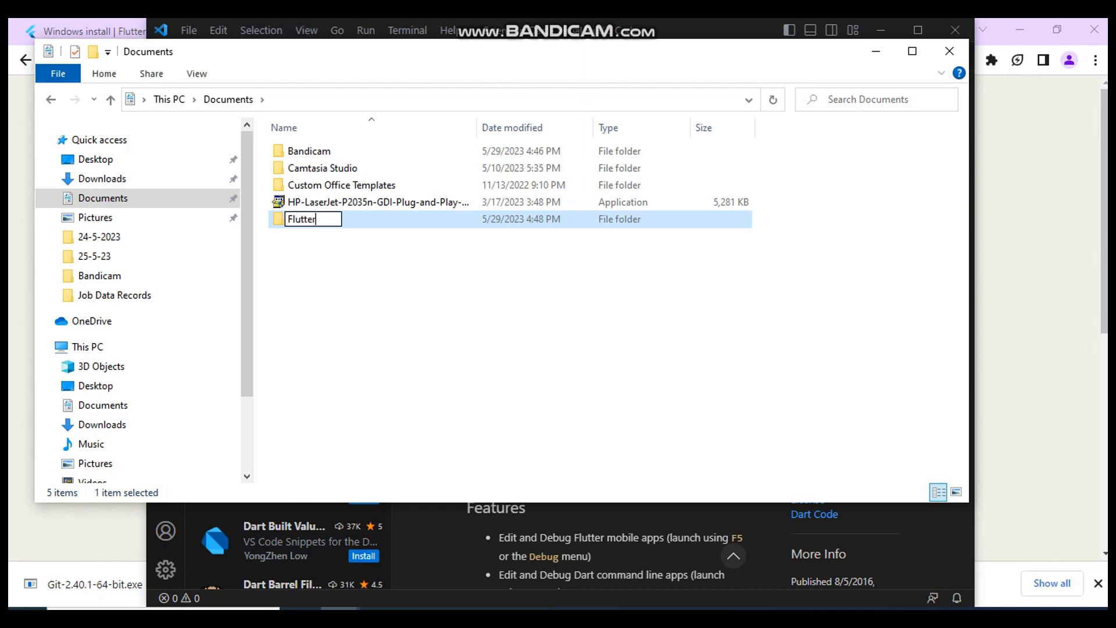
pyautogui.write(' Apps')
pyautogui.press('Return')
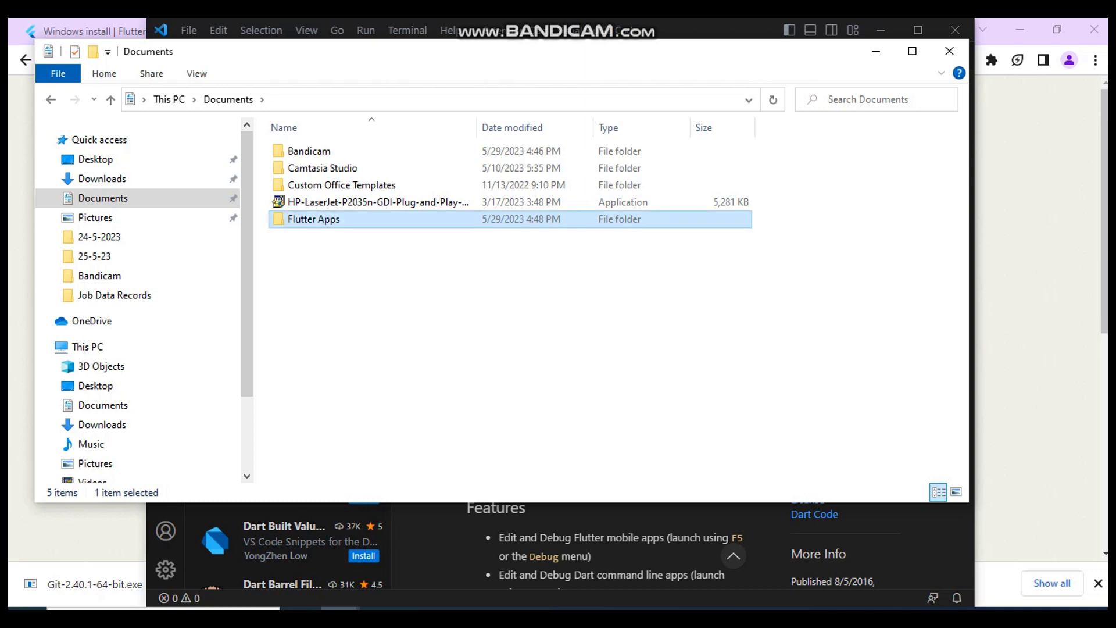
# Switch back to Visual Studio Code and open the Flutter Apps folder from Documents
pyautogui.click(579, 609)
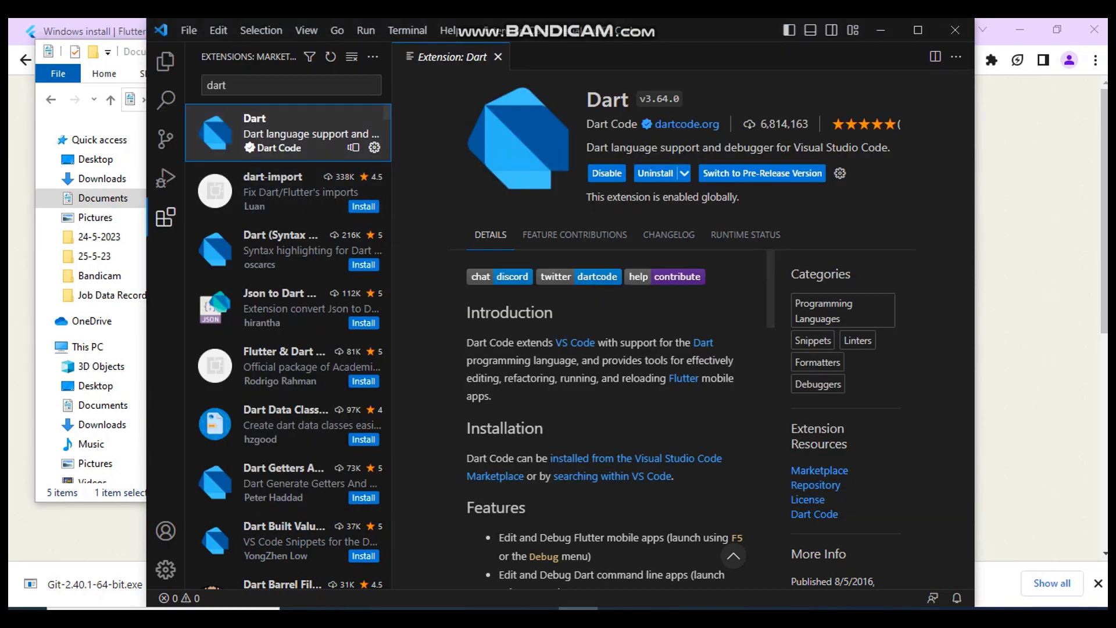
pyautogui.click(189, 30)
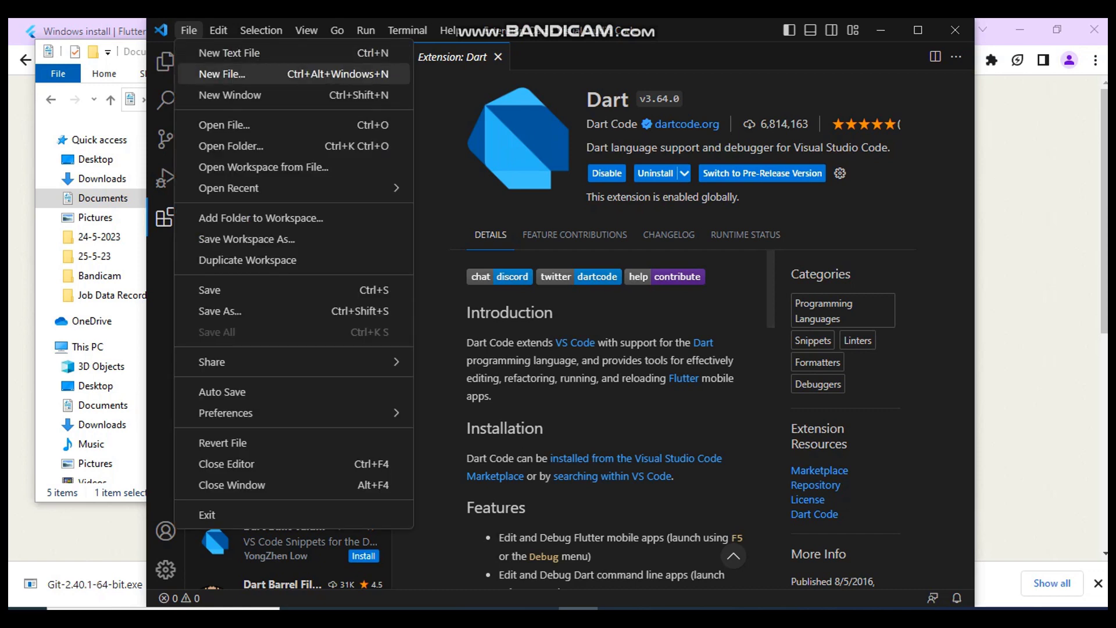
pyautogui.click(230, 146)
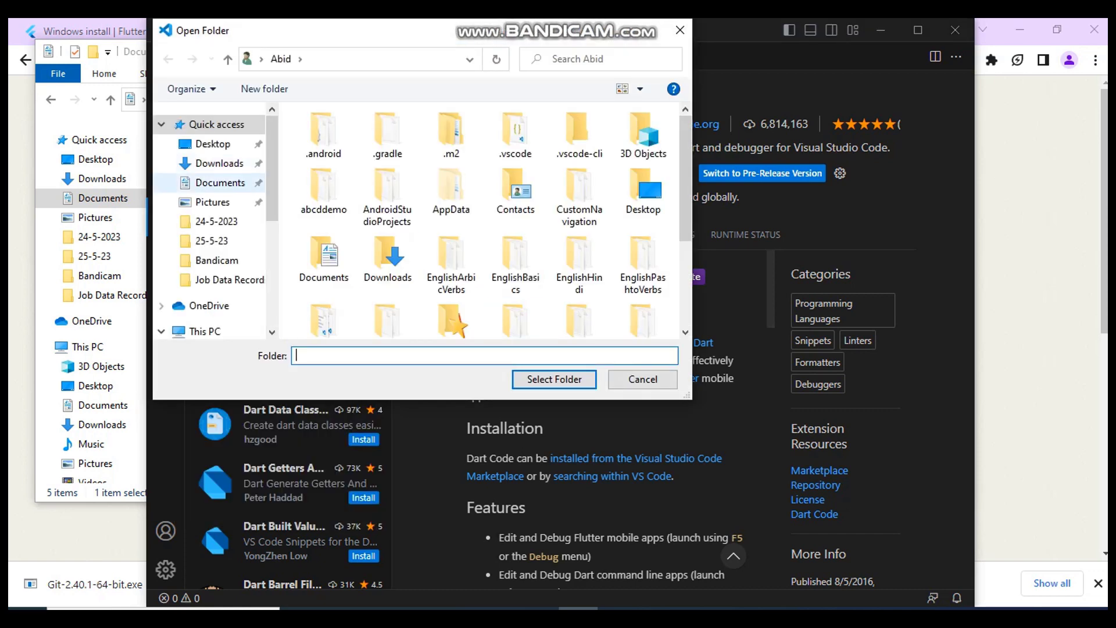
pyautogui.click(220, 182)
pyautogui.click(338, 187)
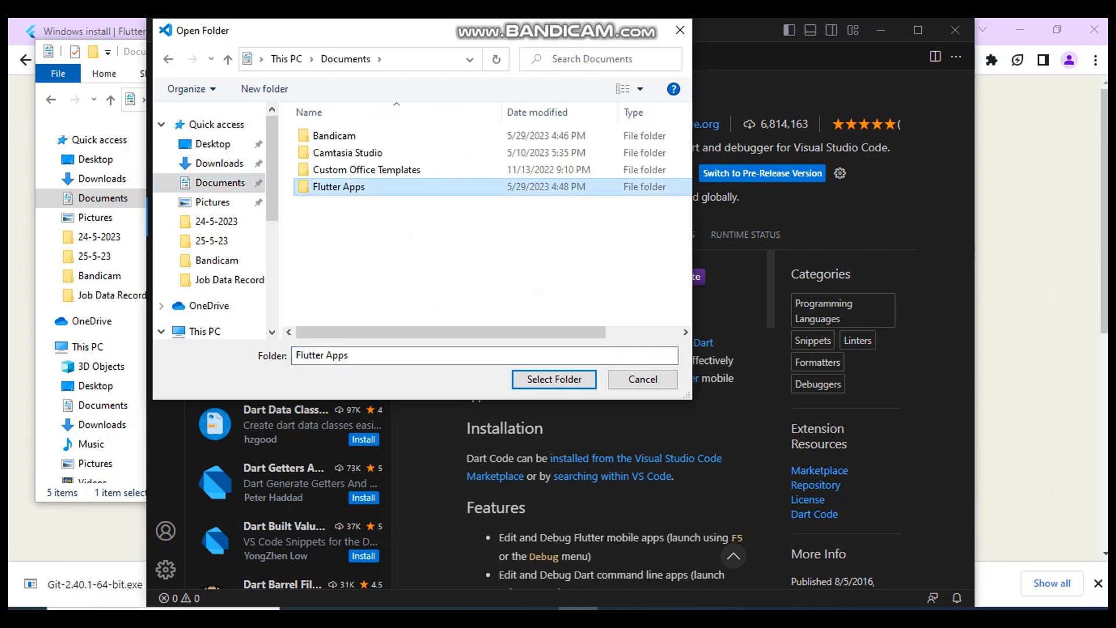
pyautogui.click(554, 379)
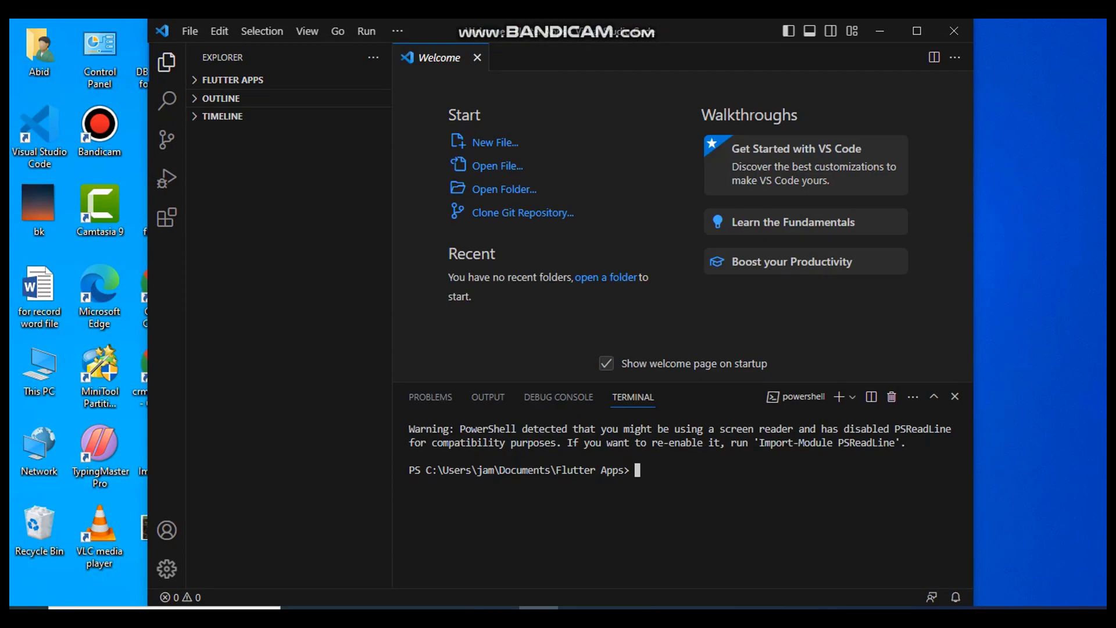
# Create a Flutter project named helloworld inside Flutter Apps from the terminal with "flutter create helloworld"
pyautogui.write('flutter create hello')
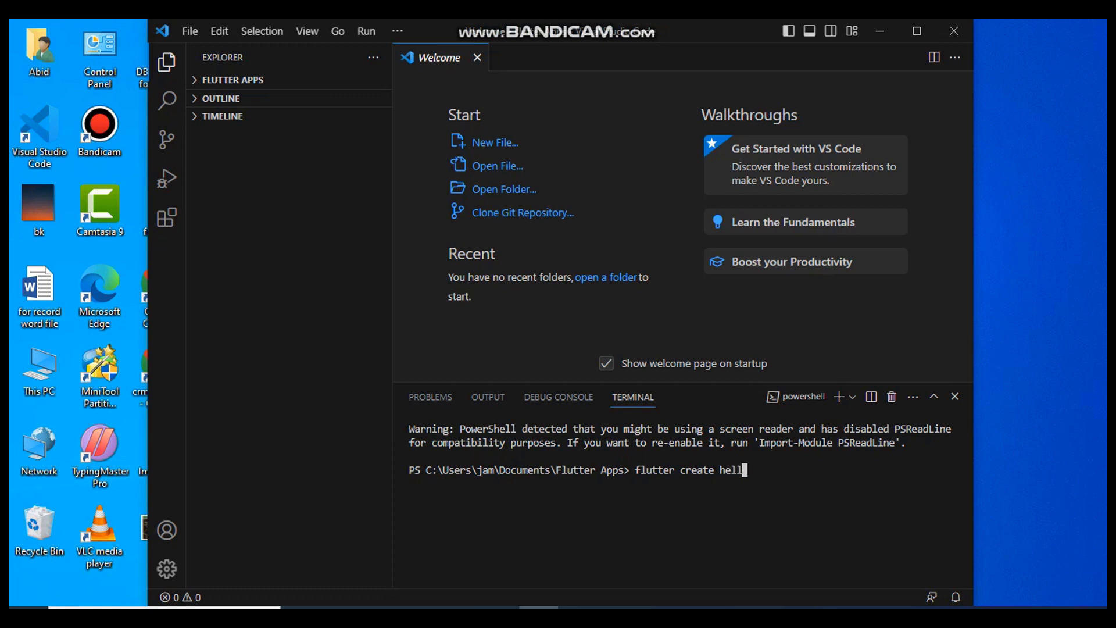
pyautogui.write('world')
pyautogui.press('Return')
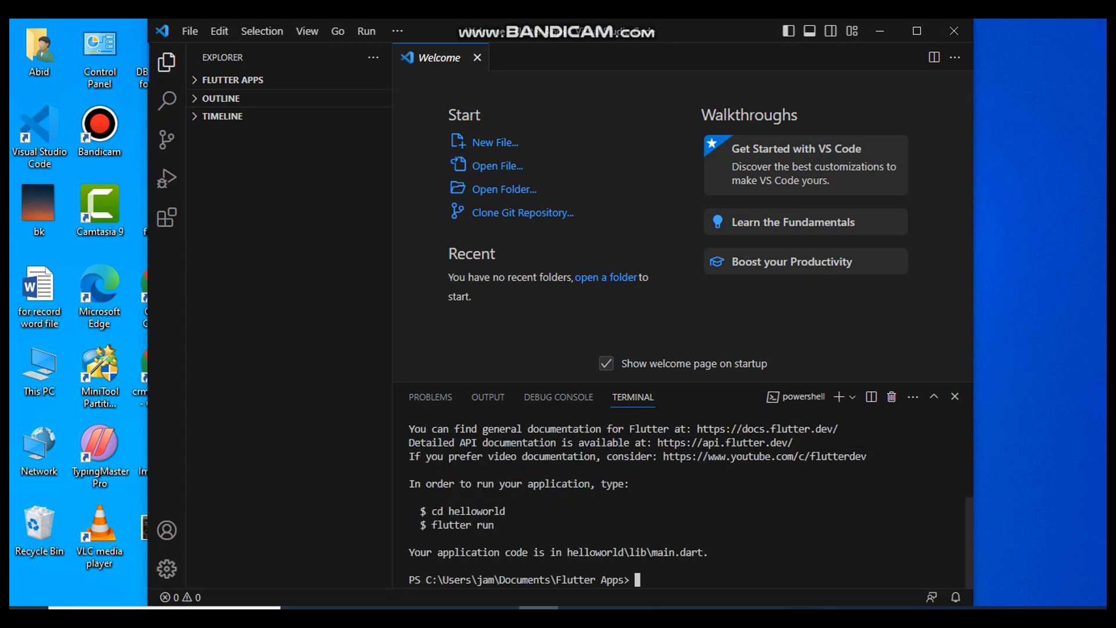
# Change into the helloworld directory and run the app with "flutter run", choosing device 2, Chrome
pyautogui.write('cd helloworld')
pyautogui.press('Return')
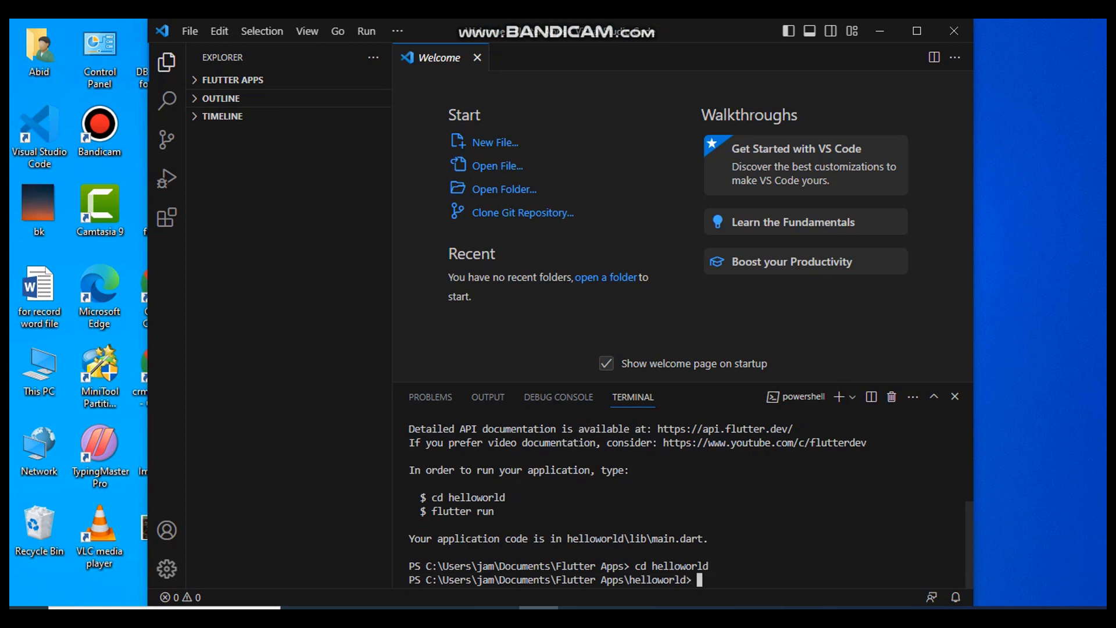
pyautogui.write('flutter run')
pyautogui.press('Return')
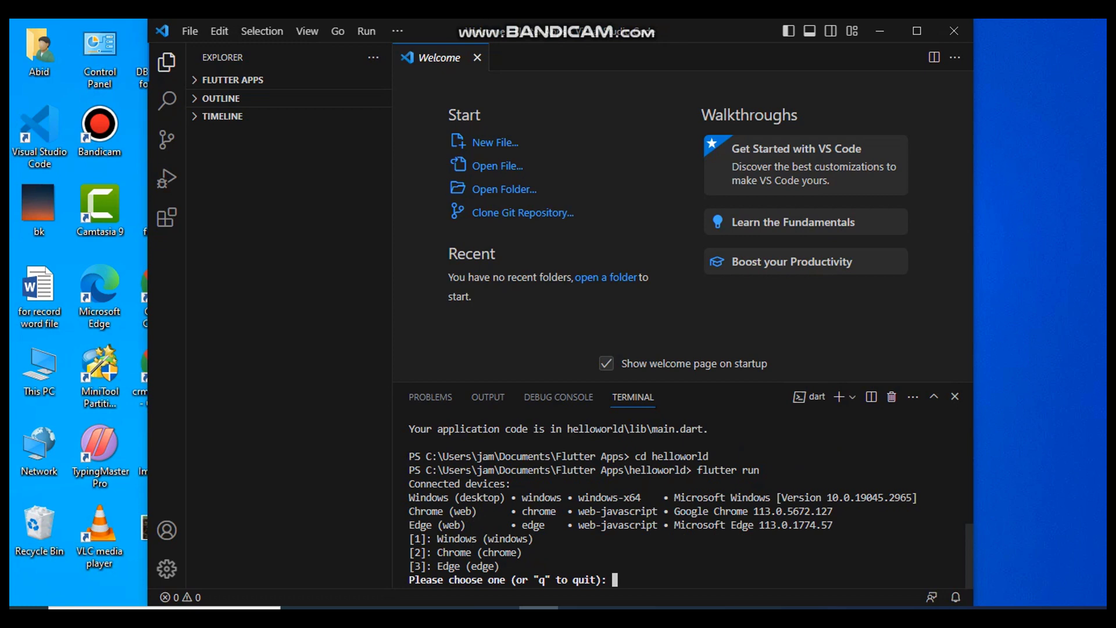
pyautogui.write('2')
pyautogui.press('Return')
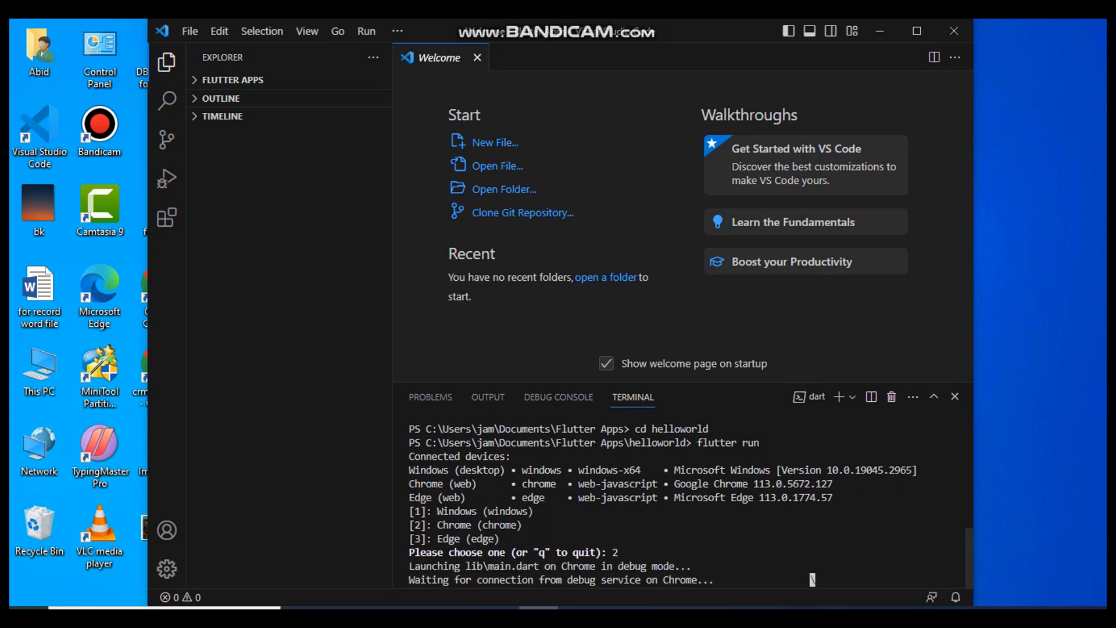